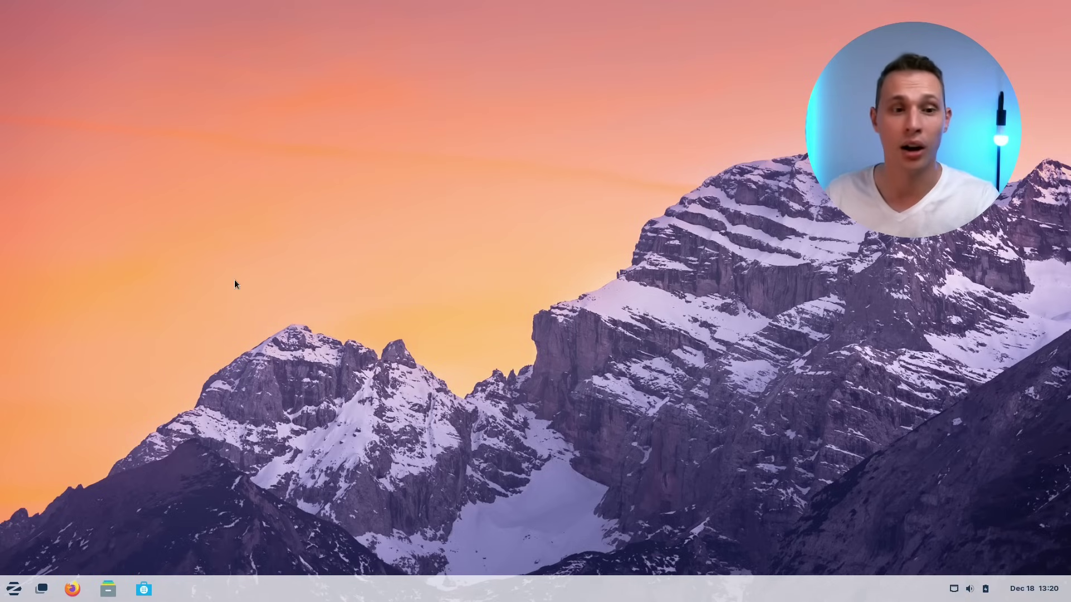
- Search for "about" and view the system's About page in Settings, with its window moved toward the desktop's middle, and close it
{"action": "left_click", "coordinate": [14, 589]}
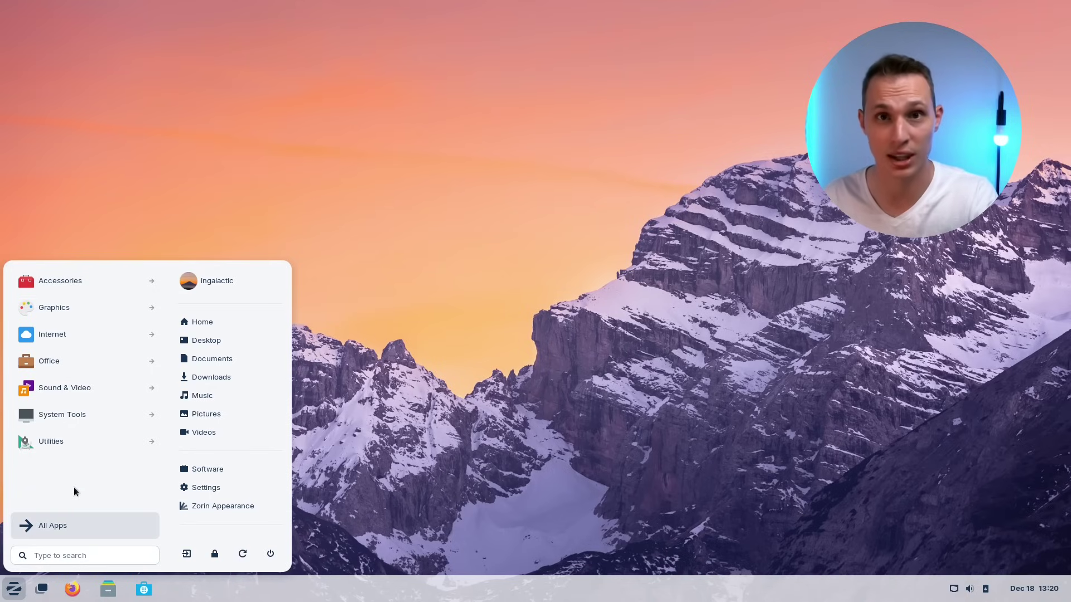
{"action": "left_click", "coordinate": [540, 416]}
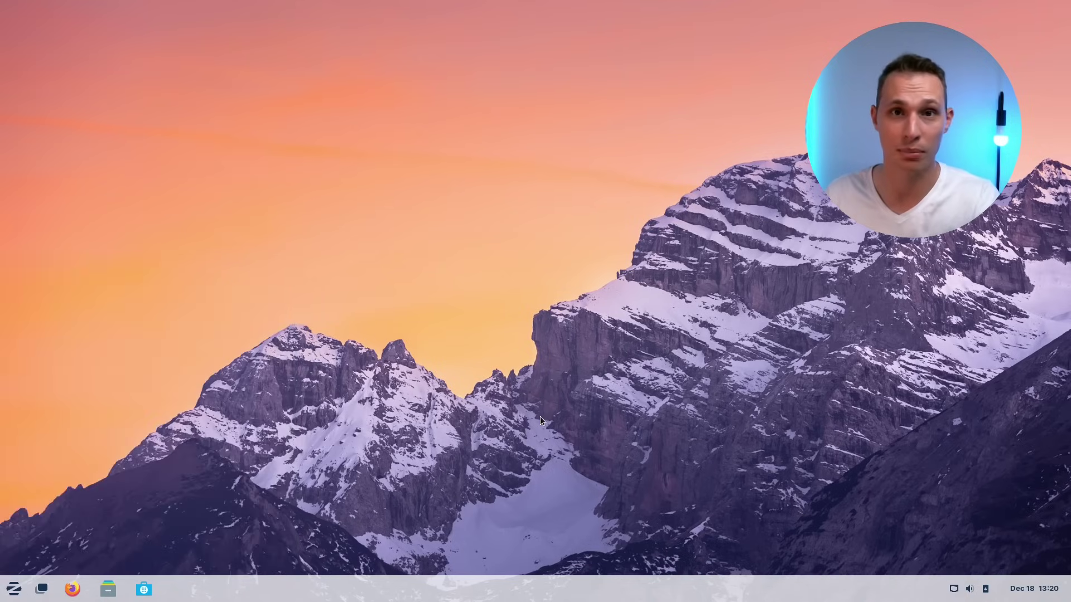
{"action": "key", "text": "super"}
{"action": "type", "text": "about"}
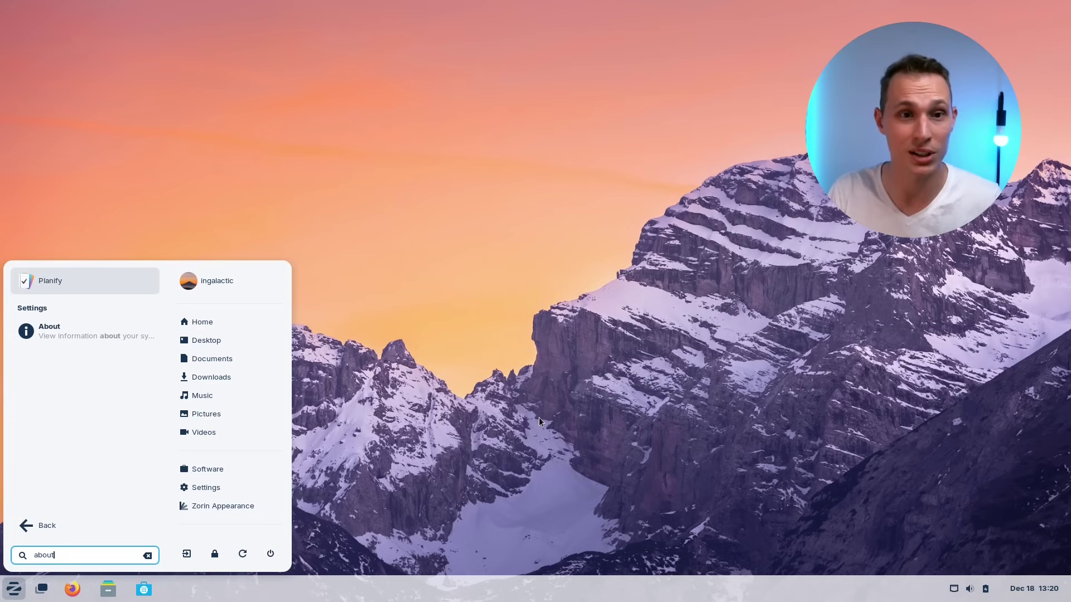
{"action": "key", "text": "Return"}
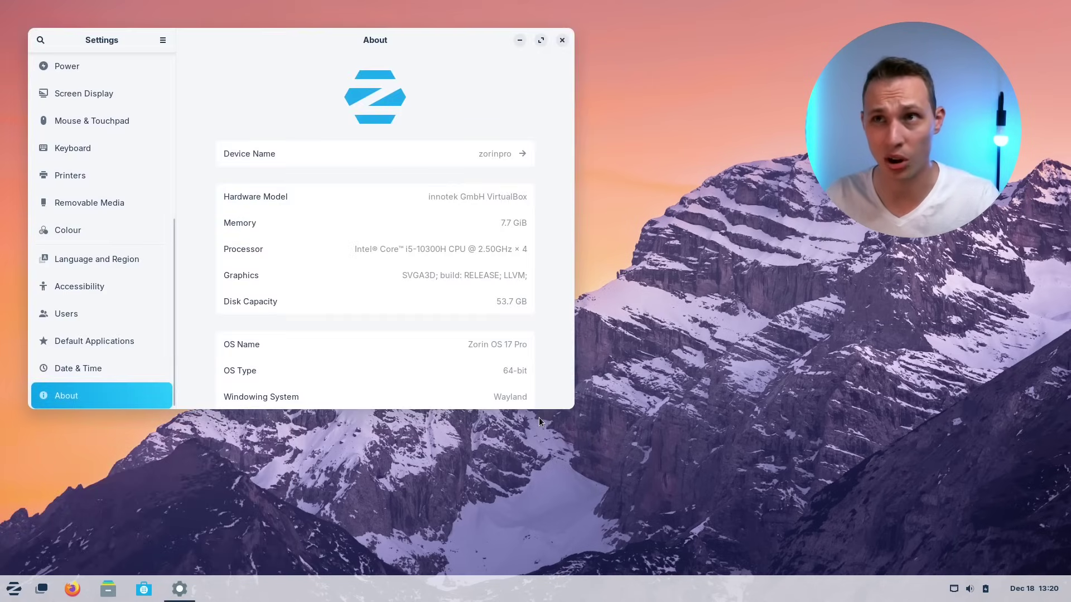
{"action": "left_click_drag", "start_coordinate": [423, 52], "coordinate": [600, 101]}
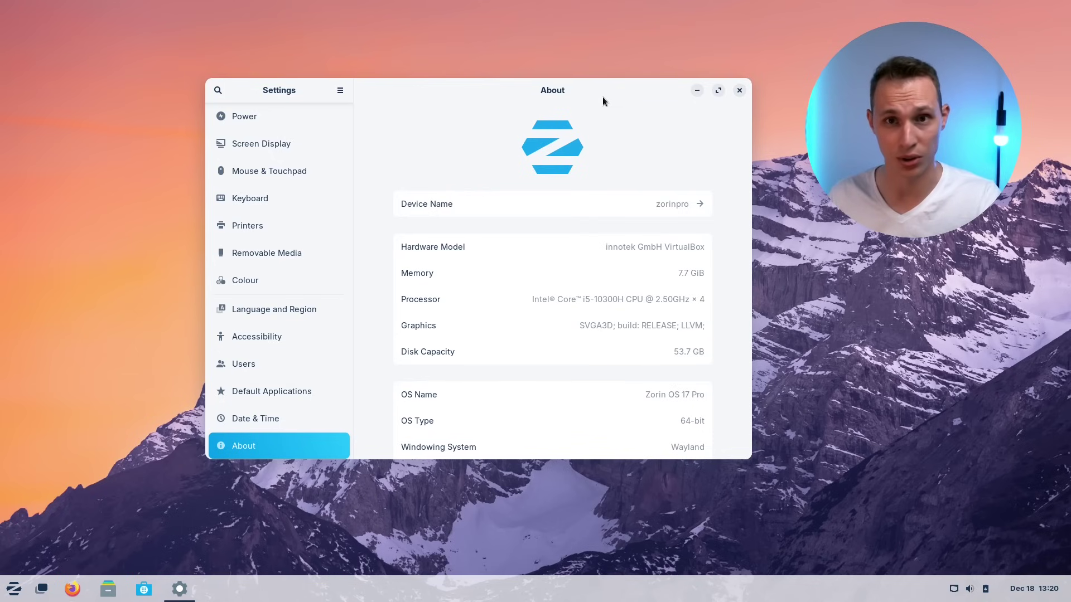
{"action": "left_click", "coordinate": [739, 91]}
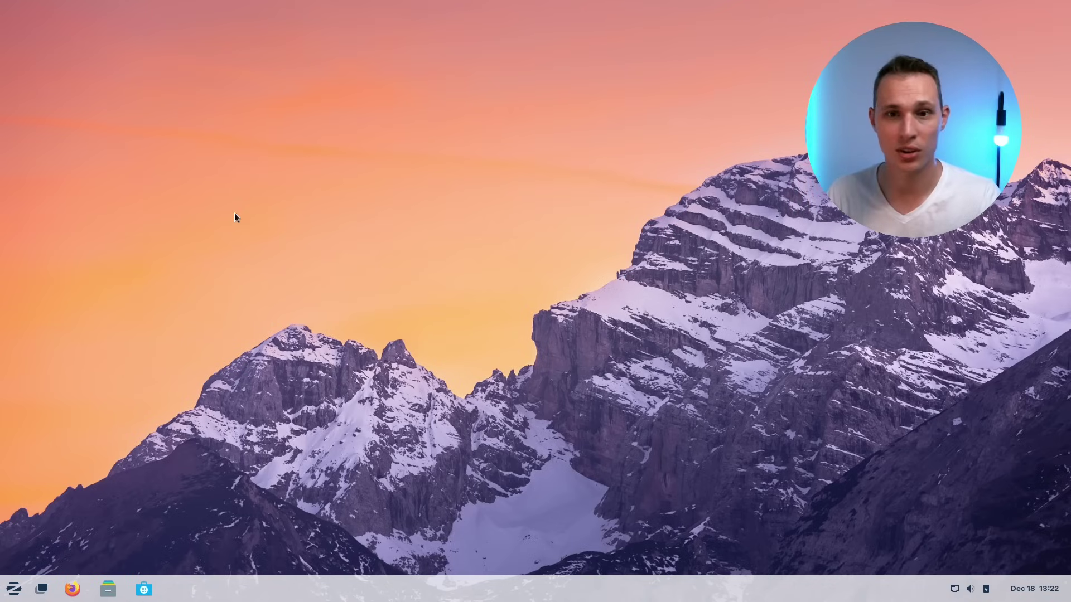
- Look over the Zorin start menu and, on the Linux Mint desktop, the Administration category of the application menu
{"action": "key", "text": "super"}
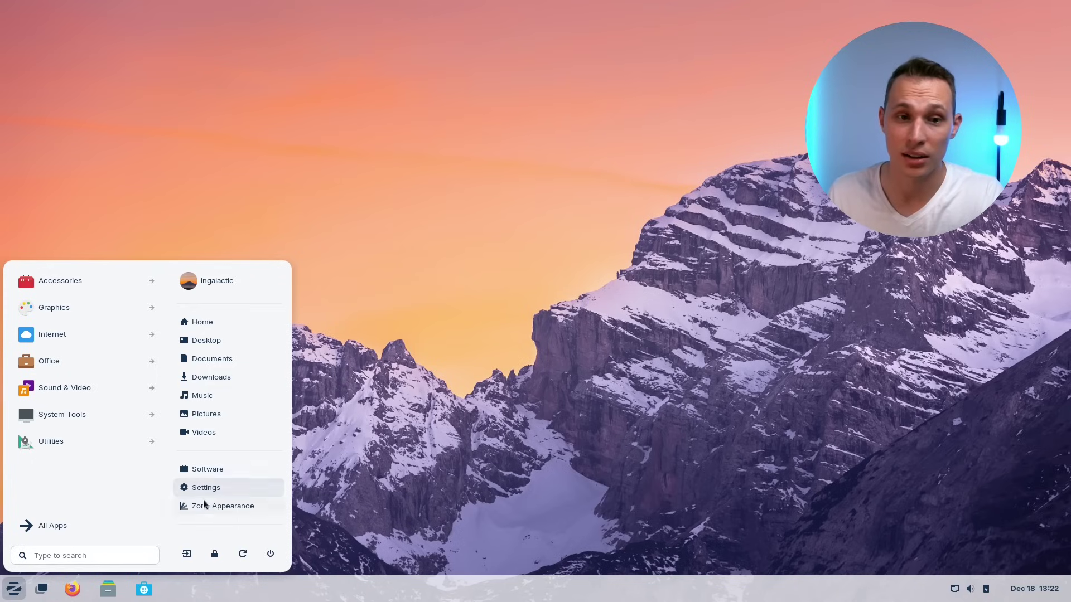
{"action": "left_click", "coordinate": [418, 303]}
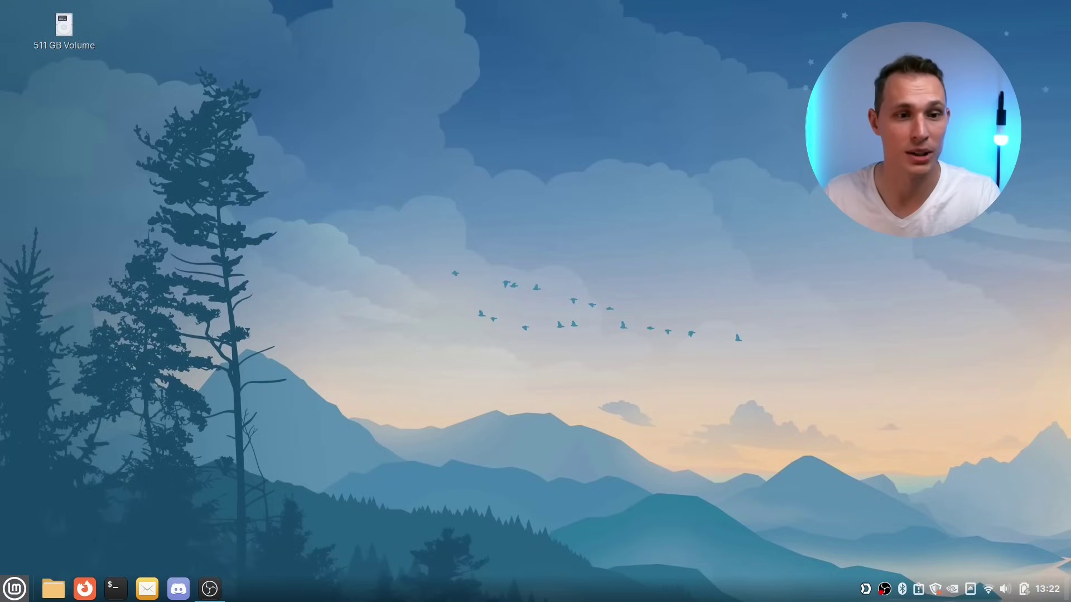
{"action": "left_click", "coordinate": [14, 588]}
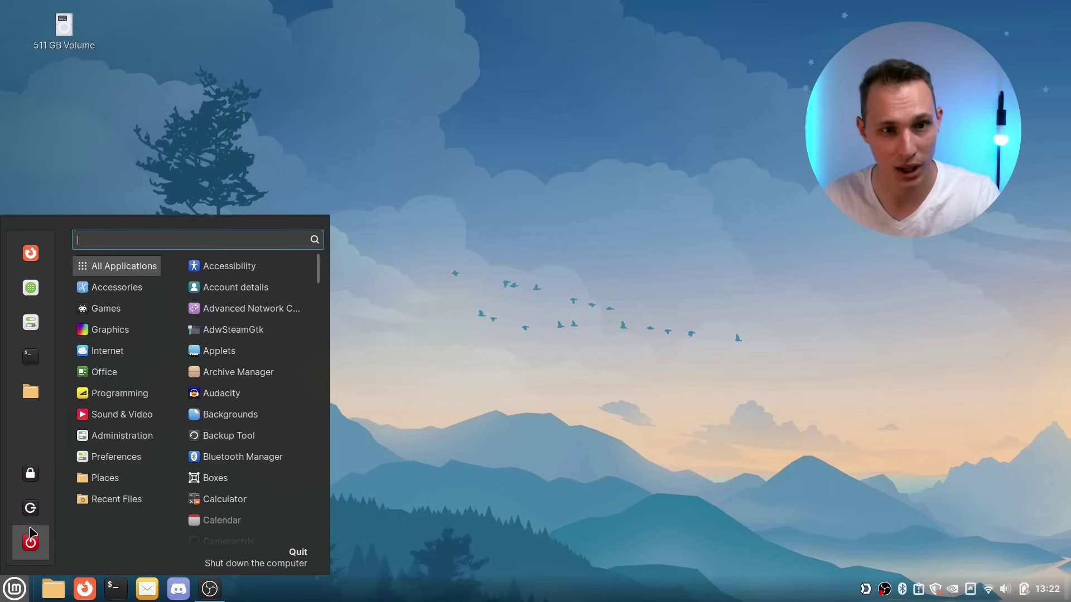
{"action": "mouse_move", "coordinate": [119, 333]}
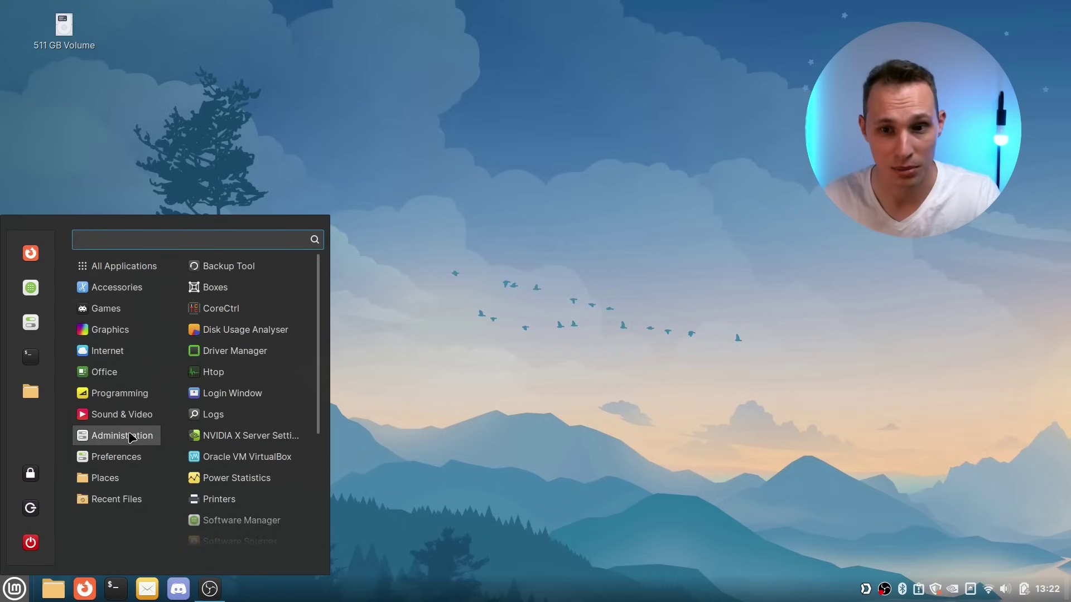
{"action": "left_click", "coordinate": [748, 487]}
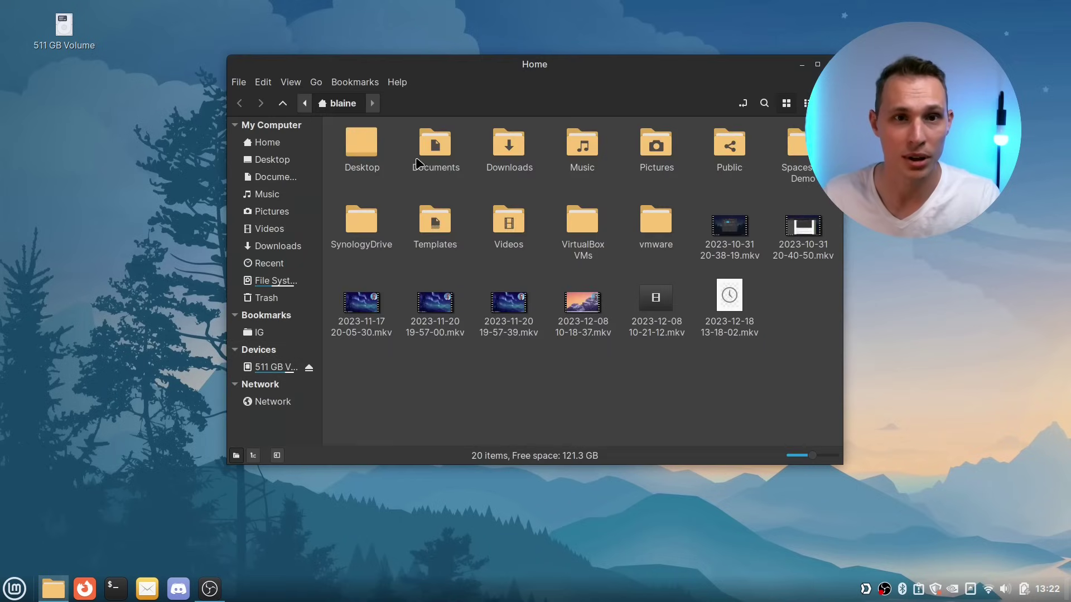
- Reposition Linux Mint's Home folder window and look at the context options of the Public folder
{"action": "left_click_drag", "start_coordinate": [522, 70], "coordinate": [479, 146]}
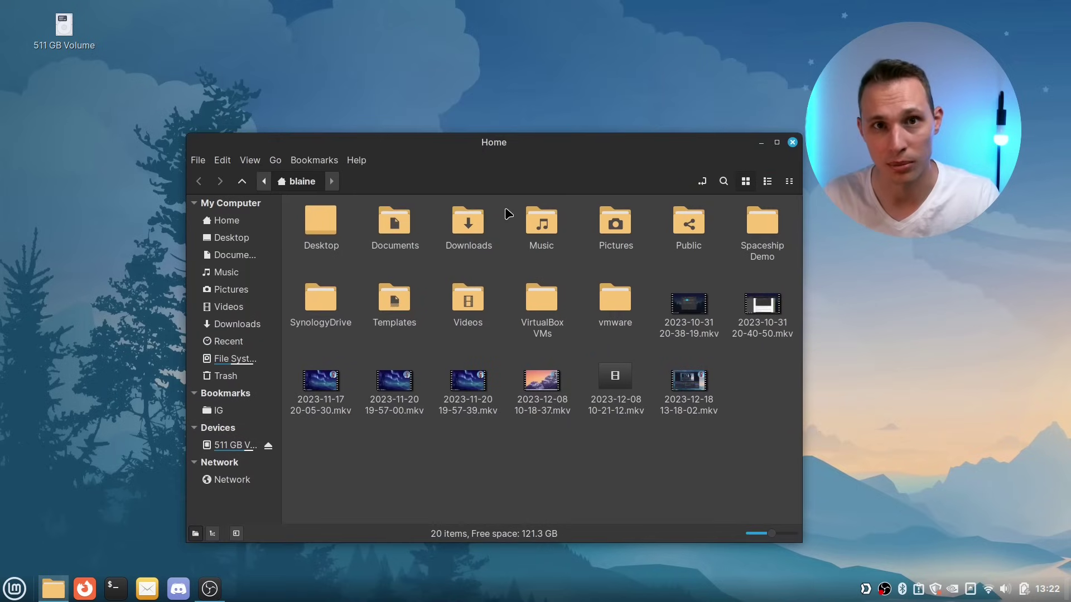
{"action": "right_click", "coordinate": [686, 226]}
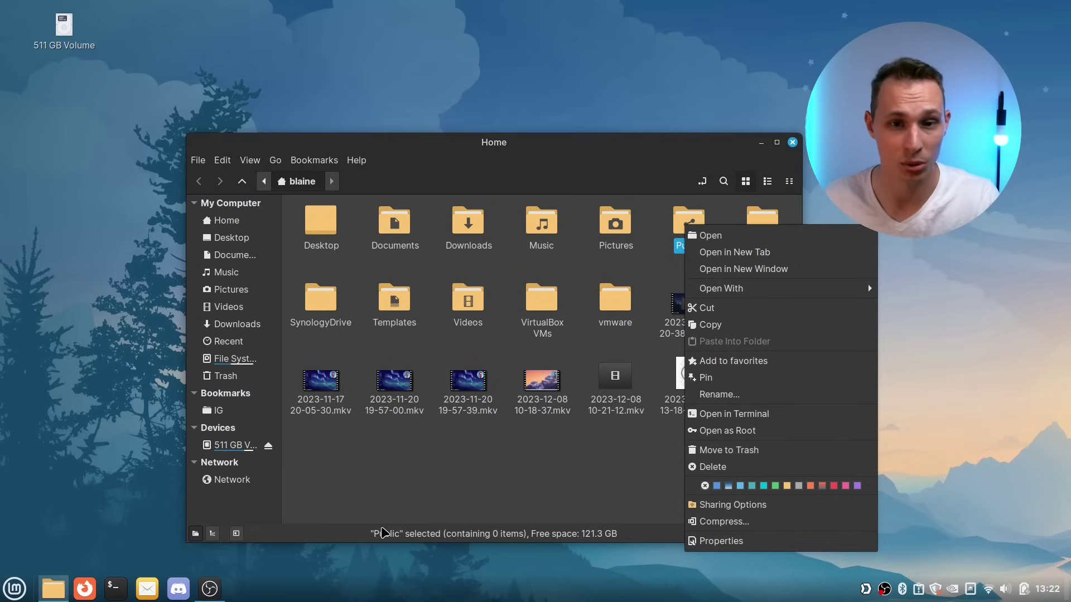
{"action": "left_click", "coordinate": [438, 483]}
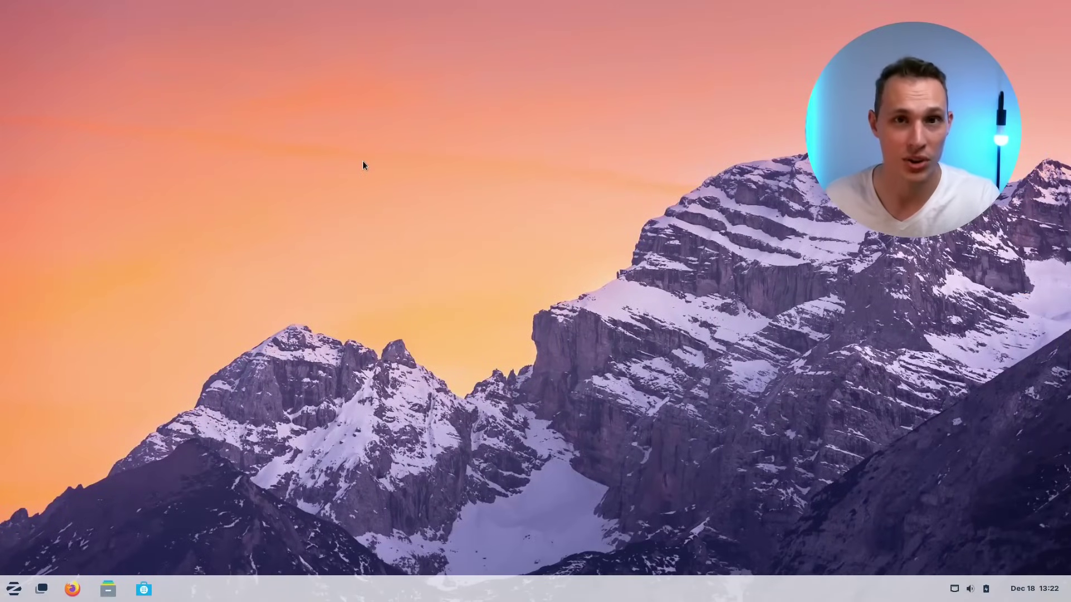
- Look at the Zorin desktop's context options, and open the Home folder in a window placed near the desktop's middle
{"action": "right_click", "coordinate": [363, 162]}
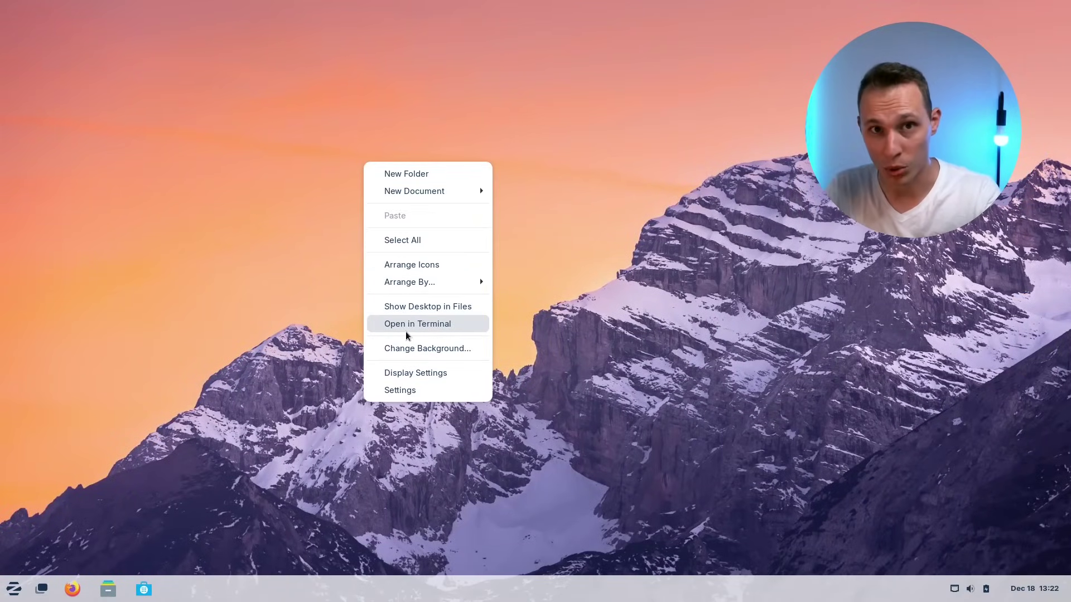
{"action": "left_click", "coordinate": [226, 376]}
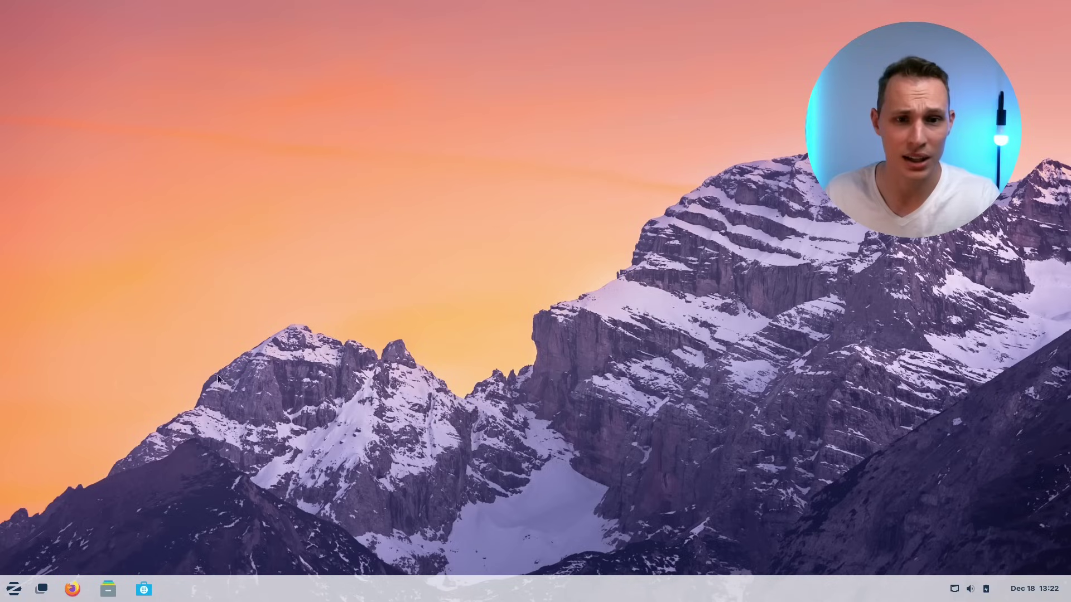
{"action": "left_click", "coordinate": [108, 590]}
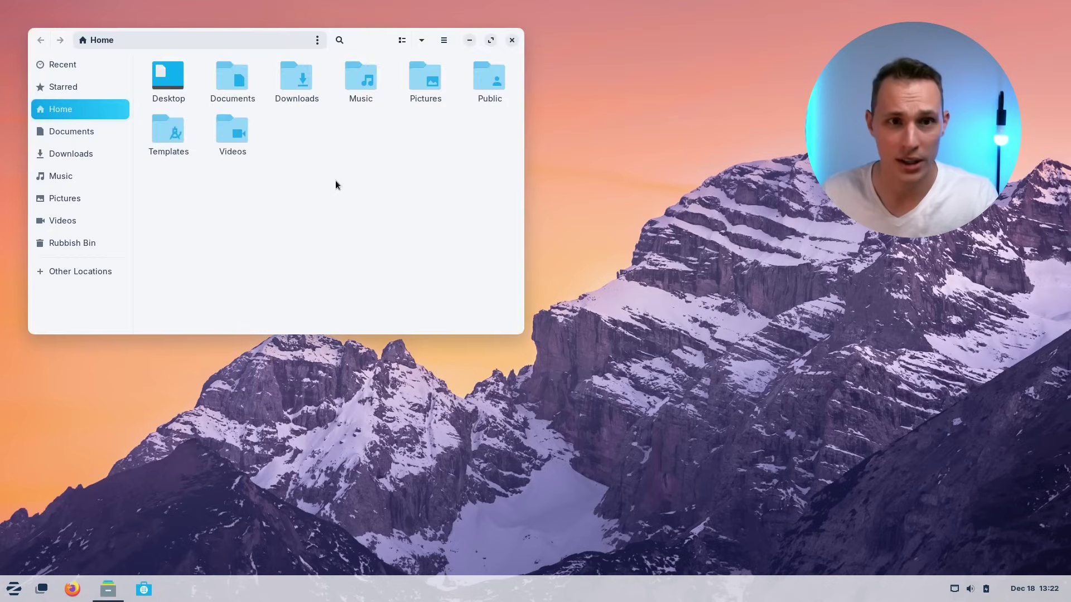
{"action": "left_click_drag", "start_coordinate": [357, 39], "coordinate": [626, 104]}
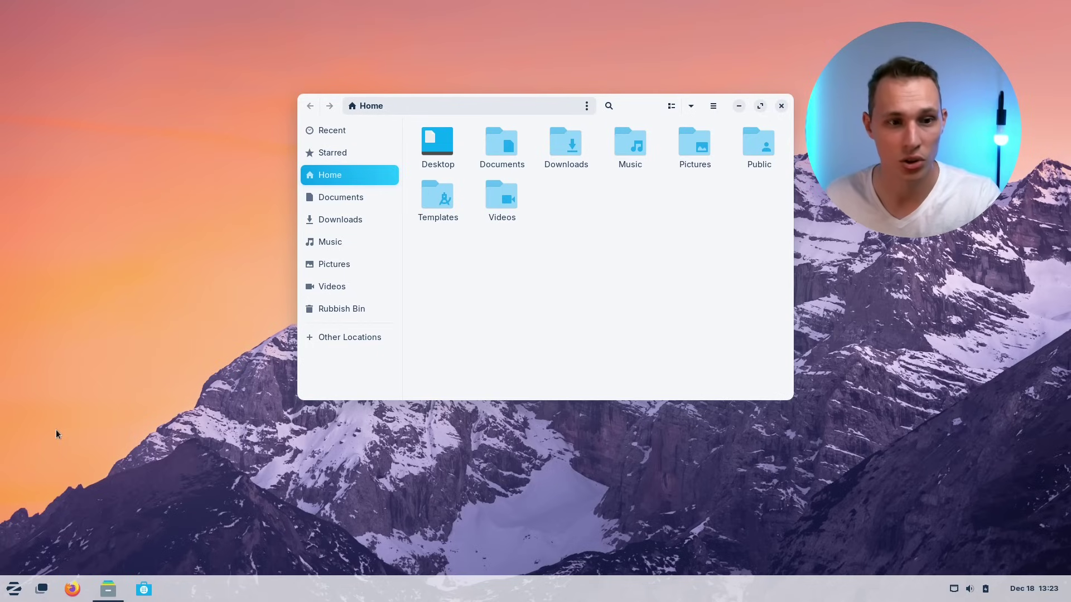
- Show the workspace overview, switch back and forth between the two workspaces, and return to the one with the Home folder
{"action": "left_click", "coordinate": [41, 589]}
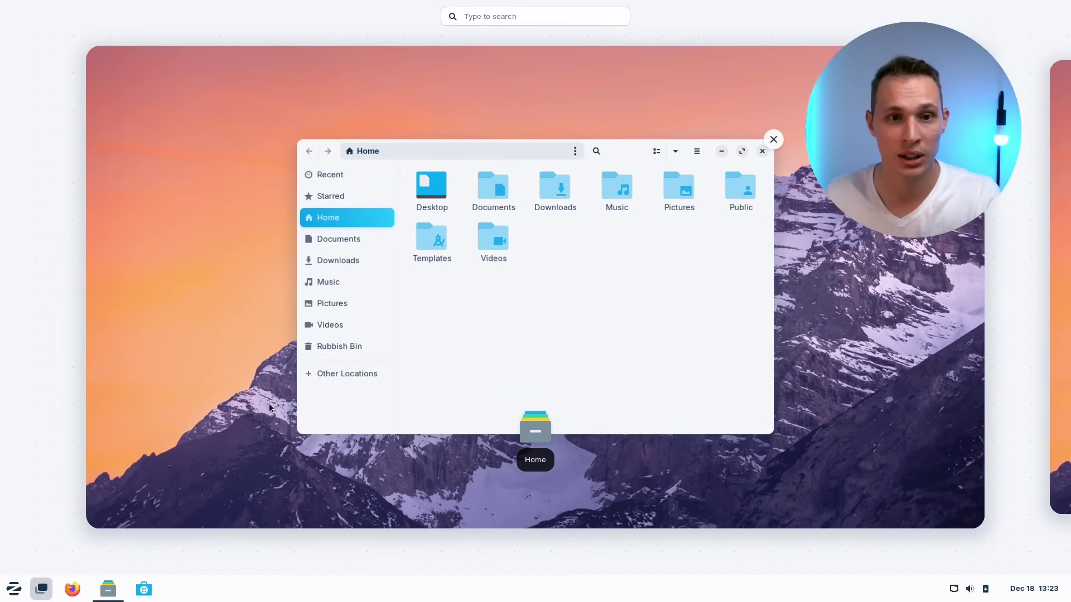
{"action": "scroll", "coordinate": [231, 406], "scroll_direction": "down", "scroll_amount": 1}
{"action": "scroll", "coordinate": [228, 409], "scroll_direction": "up", "scroll_amount": 1}
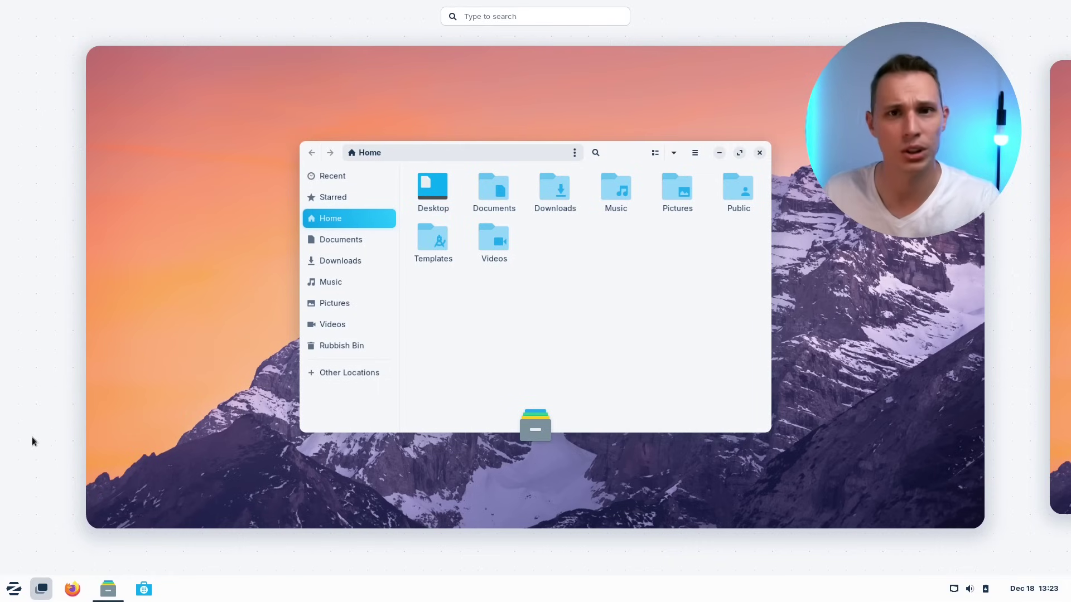
{"action": "scroll", "coordinate": [92, 453], "scroll_direction": "down", "scroll_amount": 1}
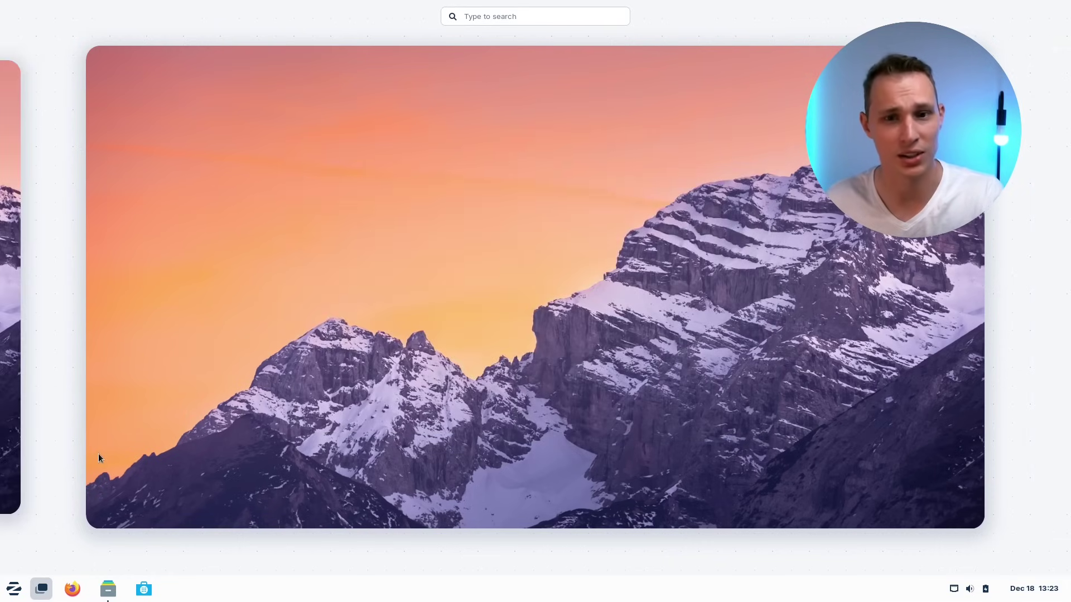
{"action": "scroll", "coordinate": [104, 443], "scroll_direction": "up", "scroll_amount": 1}
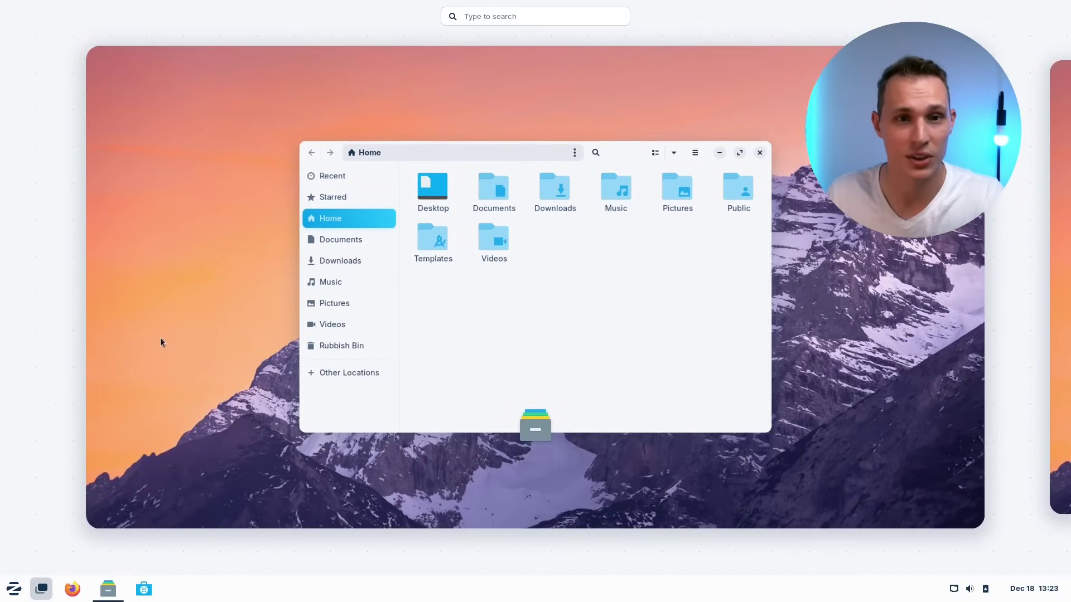
{"action": "left_click", "coordinate": [192, 334]}
- Review the Interface and Effects settings in Zorin Appearance, and enable the Desktop Cube effect
{"action": "left_click", "coordinate": [13, 589]}
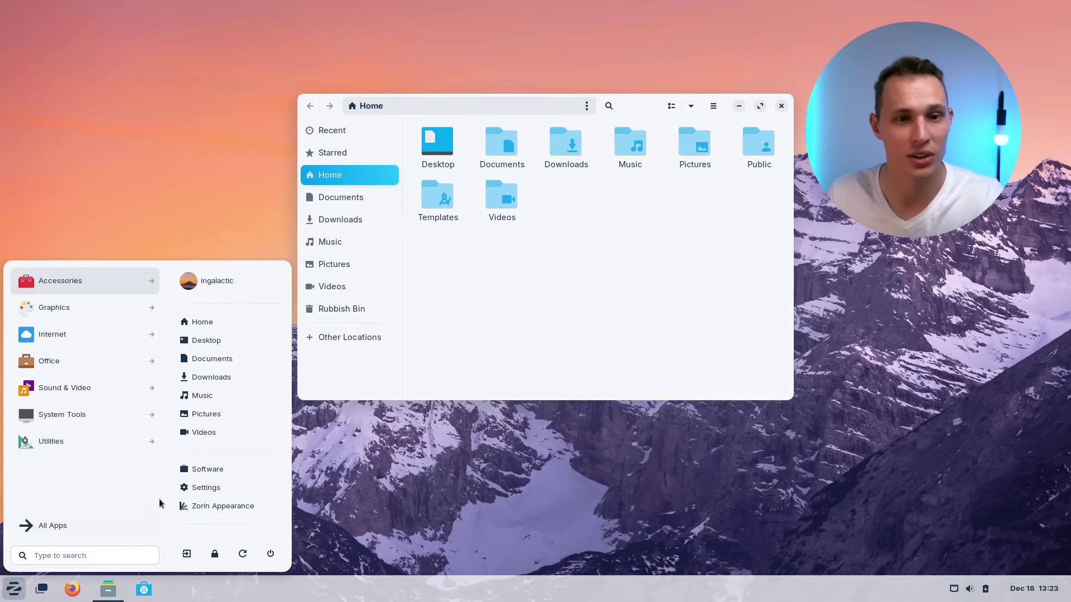
{"action": "left_click", "coordinate": [198, 504]}
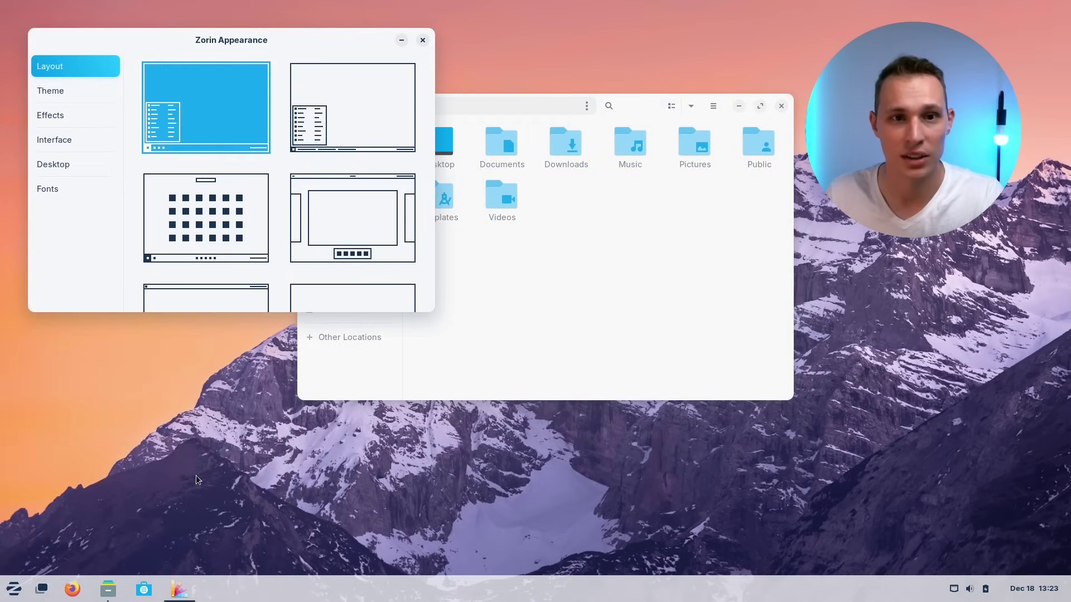
{"action": "left_click", "coordinate": [65, 164]}
{"action": "left_click", "coordinate": [66, 139]}
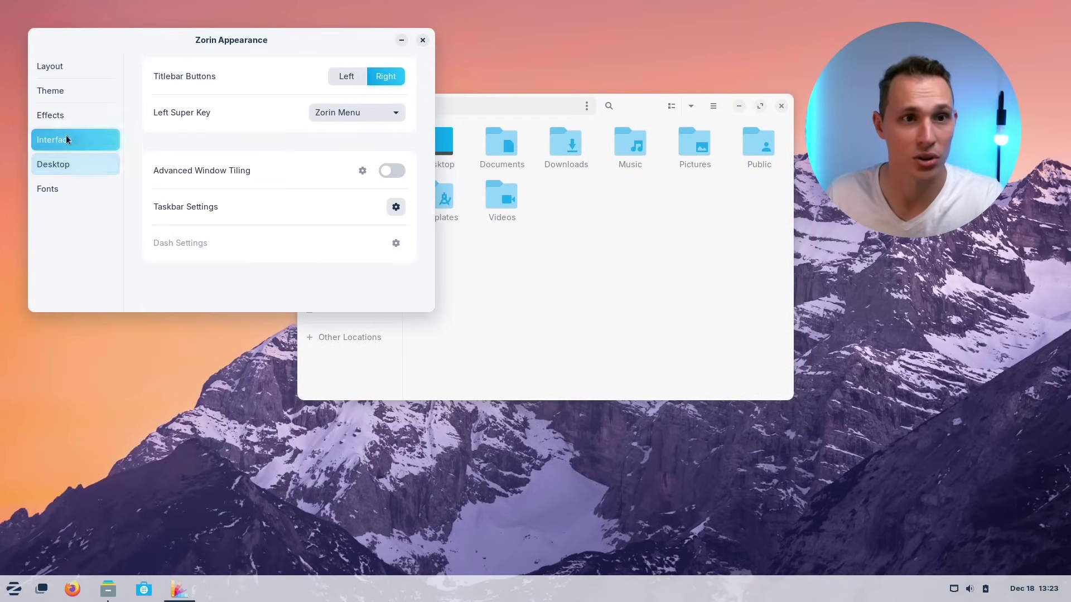
{"action": "left_click", "coordinate": [82, 117]}
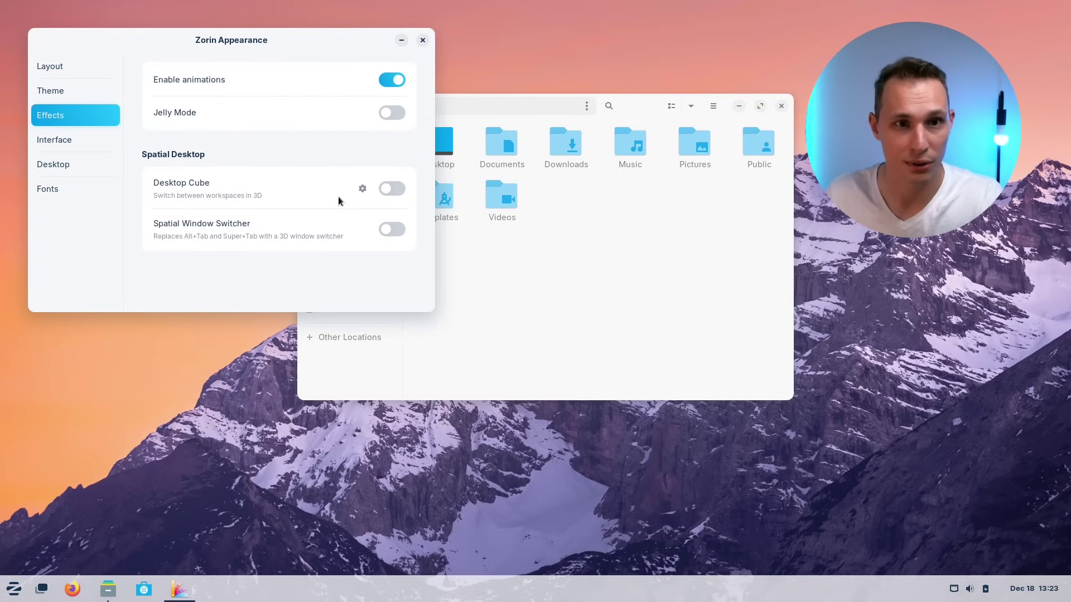
{"action": "left_click_drag", "start_coordinate": [238, 53], "coordinate": [306, 99]}
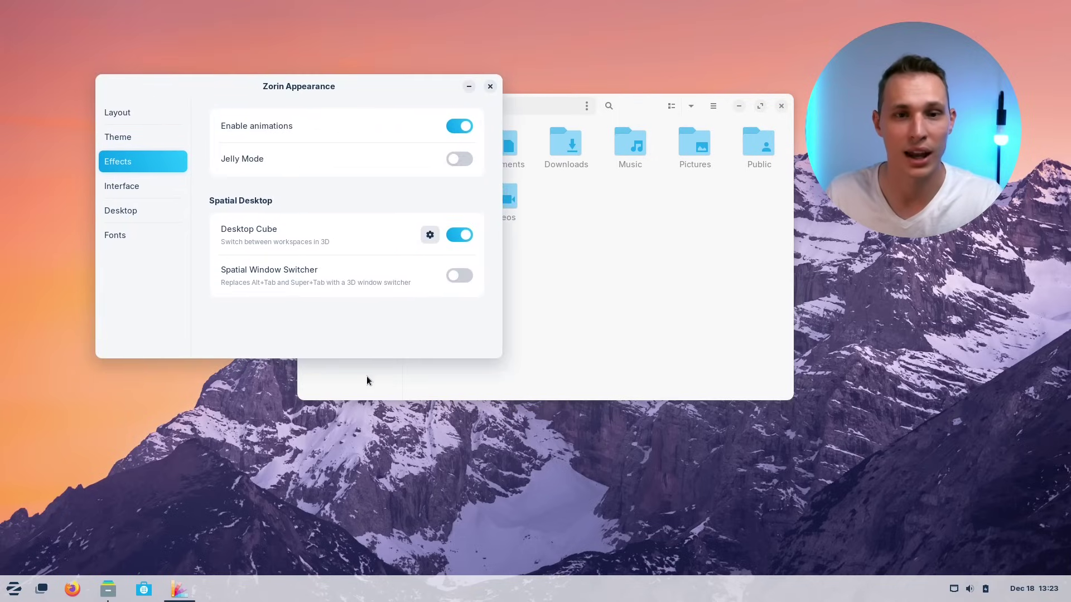
- Preview the Desktop Cube by rotating the workspaces in the overview, and return to the Zorin Appearance window
{"action": "left_click", "coordinate": [41, 589]}
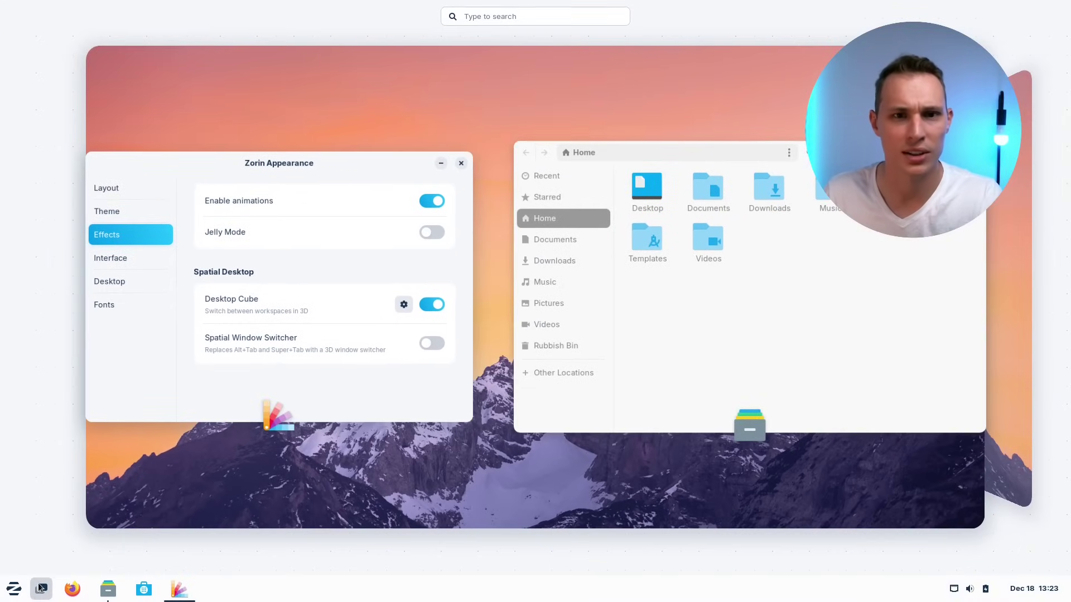
{"action": "left_click_drag", "start_coordinate": [653, 503], "coordinate": [611, 512]}
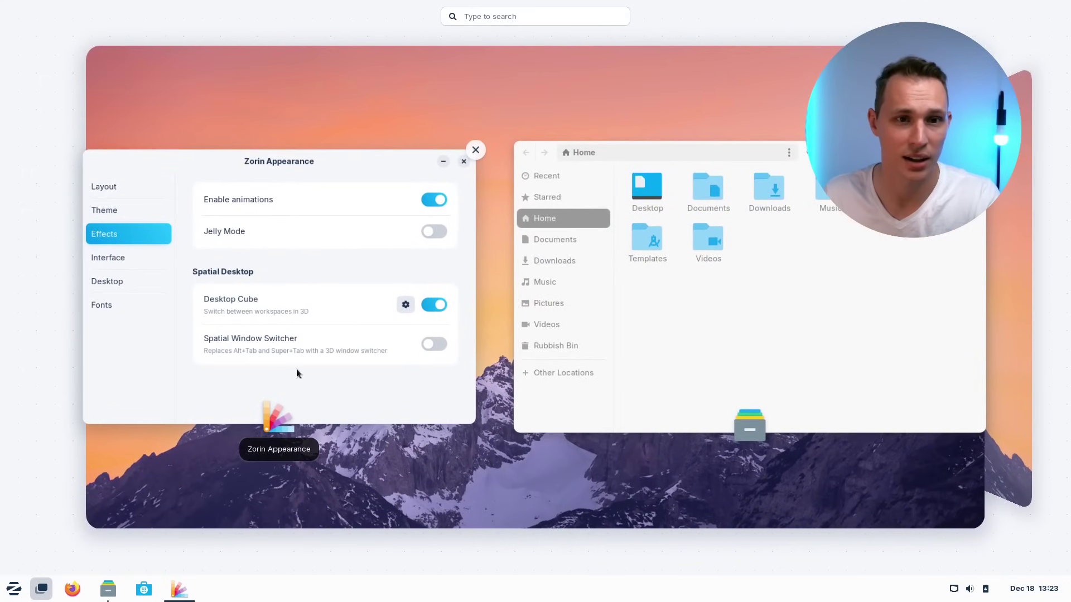
{"action": "left_click", "coordinate": [297, 368]}
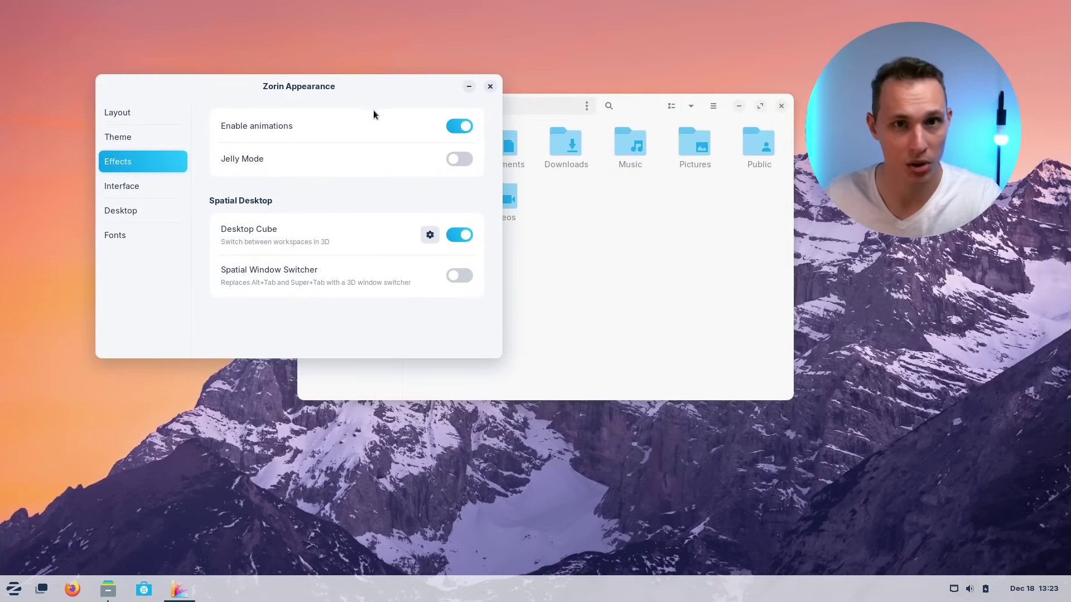
- Close the Zorin Appearance and Home folder windows, glance at the Zorin start menu, and switch to Workspace 2 in Linux Mint
{"action": "left_click", "coordinate": [489, 87]}
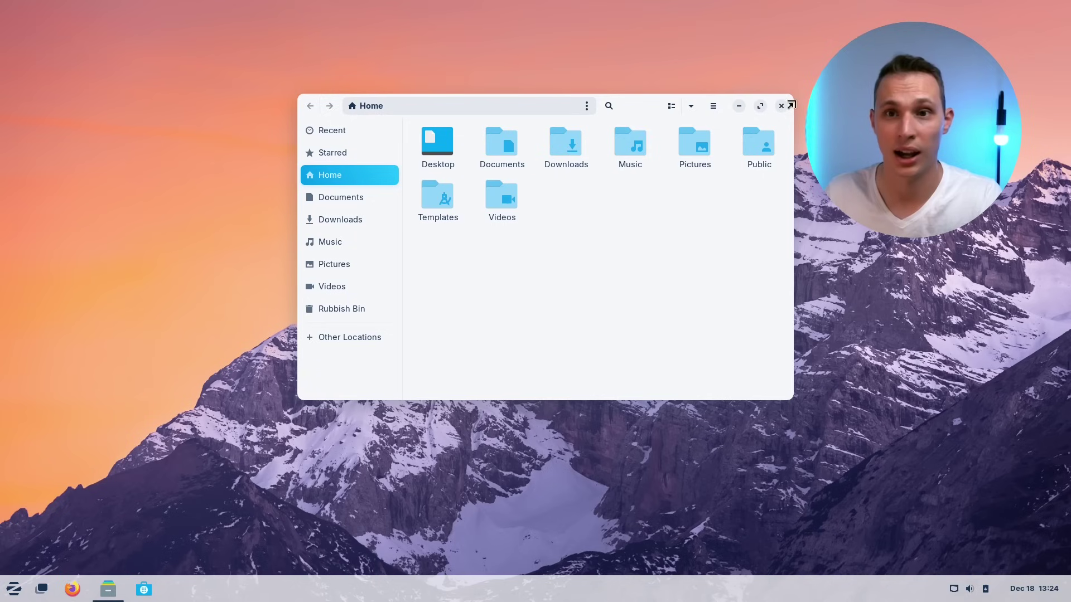
{"action": "left_click", "coordinate": [781, 106]}
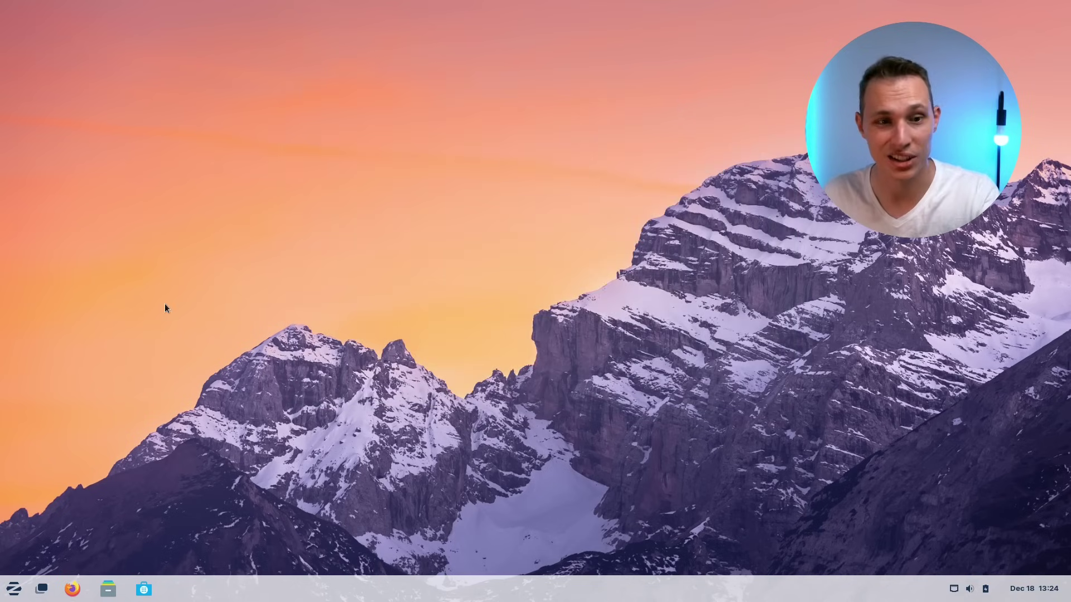
{"action": "left_click", "coordinate": [13, 589]}
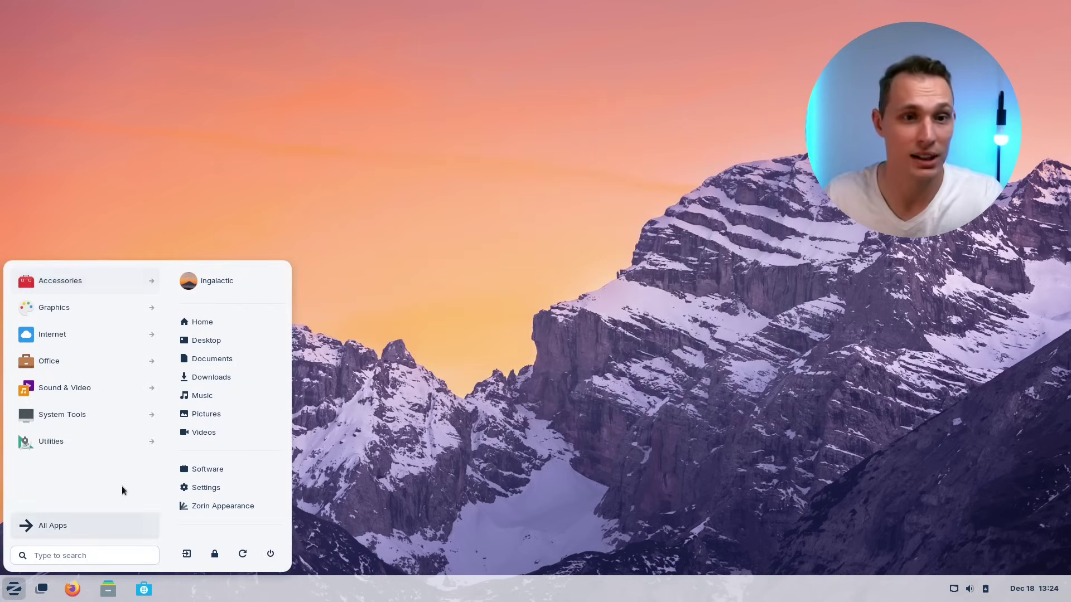
{"action": "left_click", "coordinate": [405, 313]}
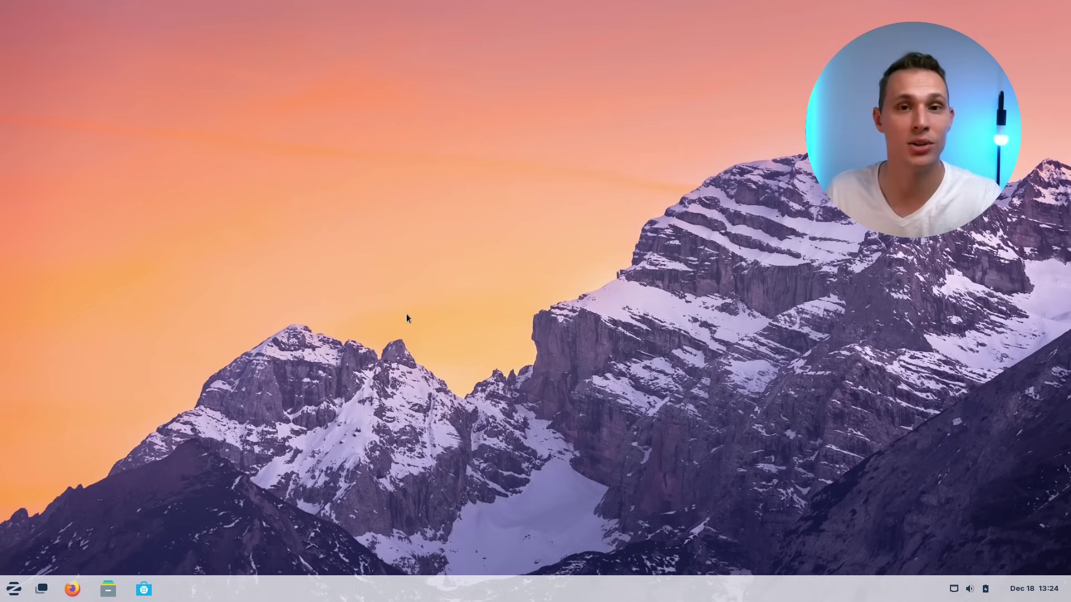
{"action": "key", "text": "ctrl+alt+Right"}
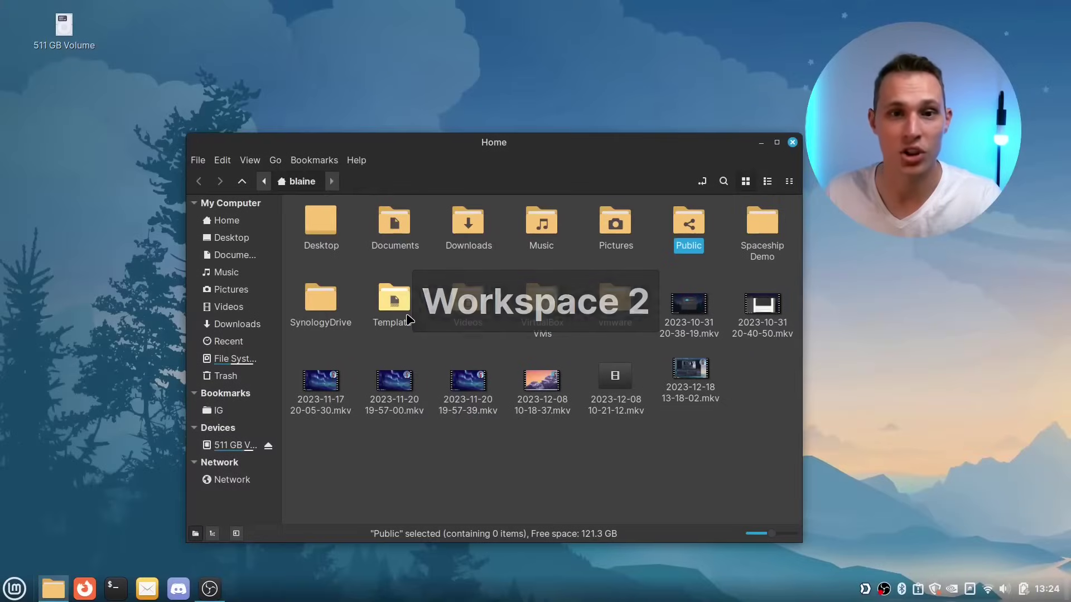
- Minimize the Home window in Linux Mint, and open the Home folder and the Software store side by side in Zorin OS
{"action": "left_click", "coordinate": [760, 142]}
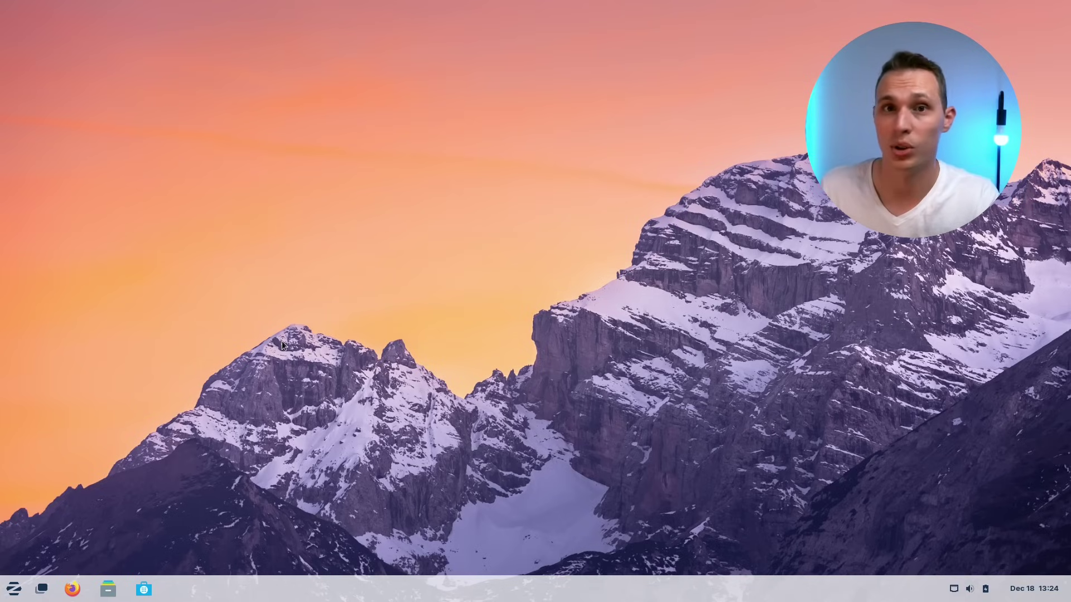
{"action": "left_click", "coordinate": [108, 590]}
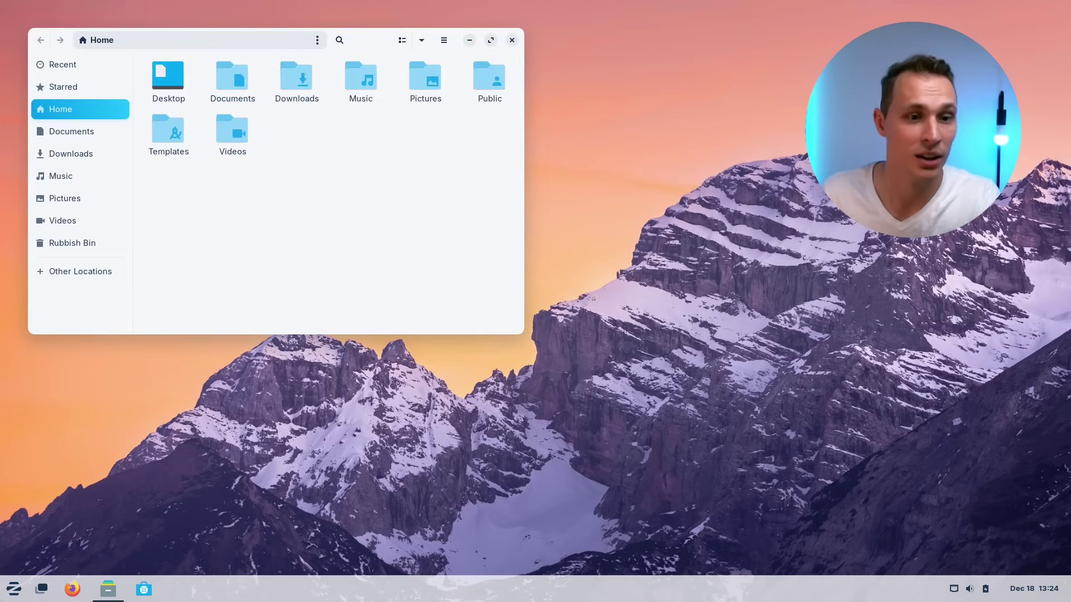
{"action": "left_click", "coordinate": [144, 589]}
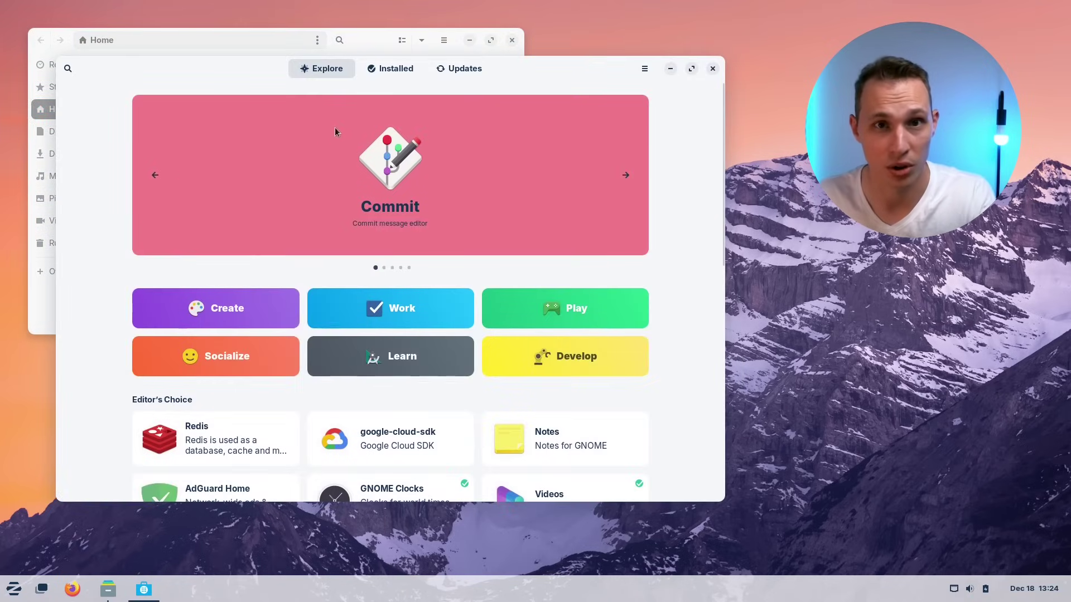
{"action": "left_click_drag", "start_coordinate": [512, 66], "coordinate": [826, 81]}
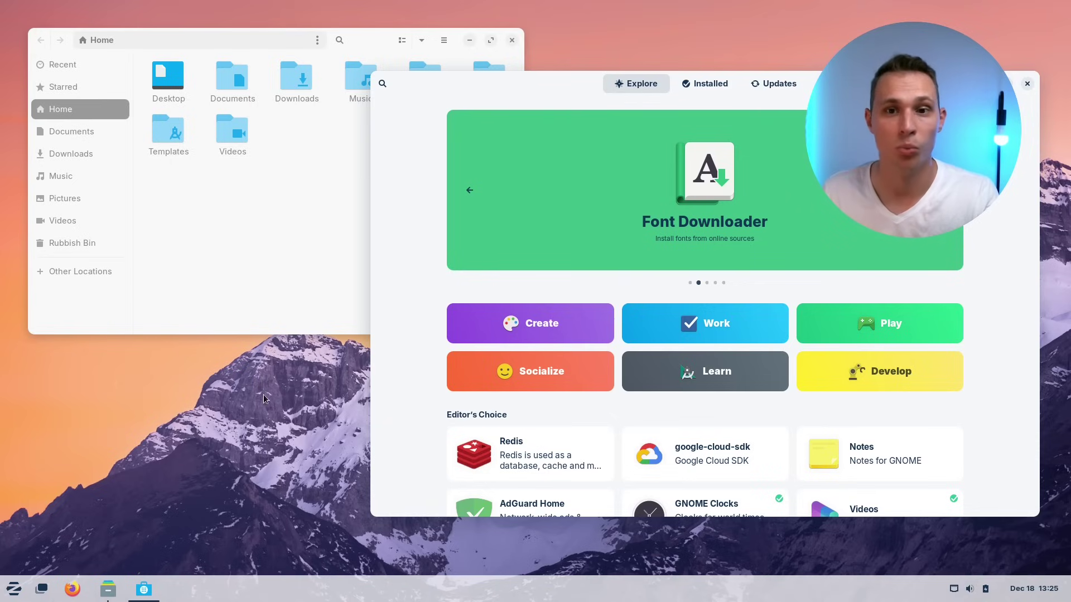
- Glance at the Zorin start menu over the open windows, and close the Software store and the Home folder
{"action": "left_click", "coordinate": [3, 589]}
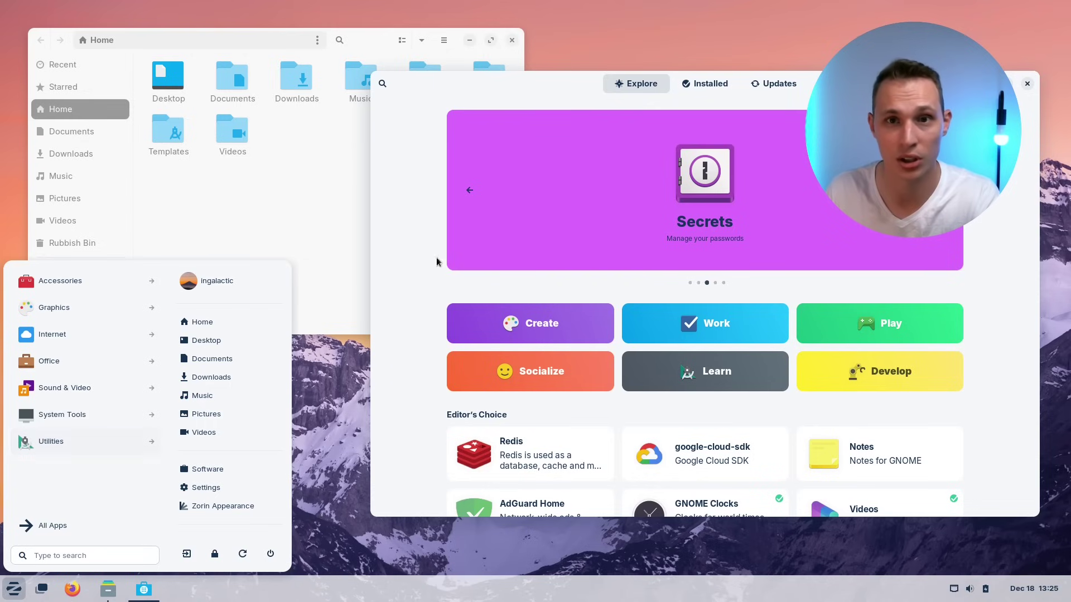
{"action": "left_click", "coordinate": [1028, 81]}
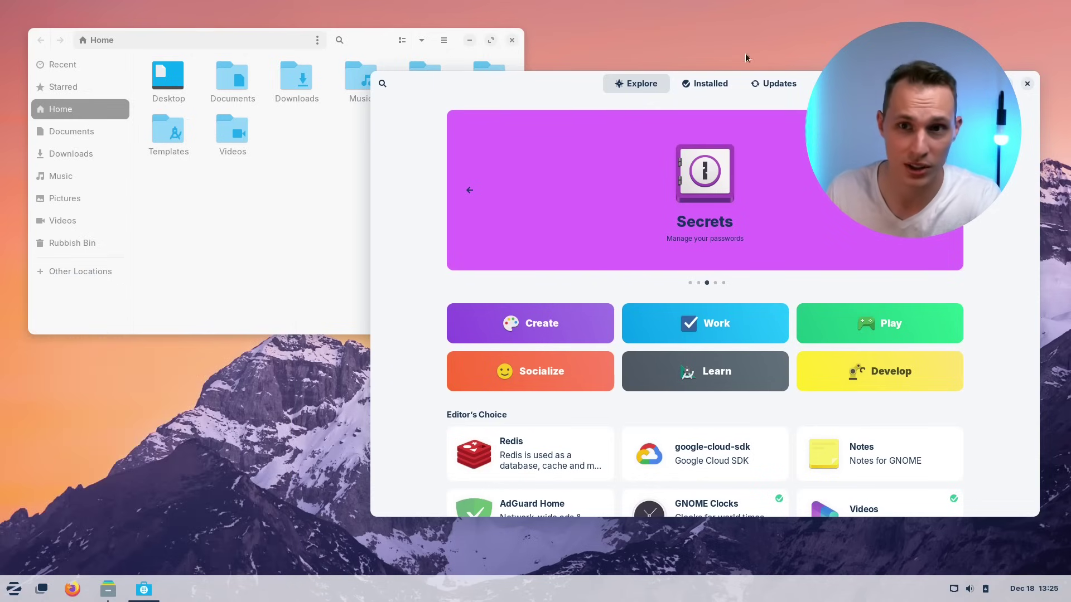
{"action": "left_click", "coordinate": [1028, 81]}
{"action": "left_click", "coordinate": [512, 39]}
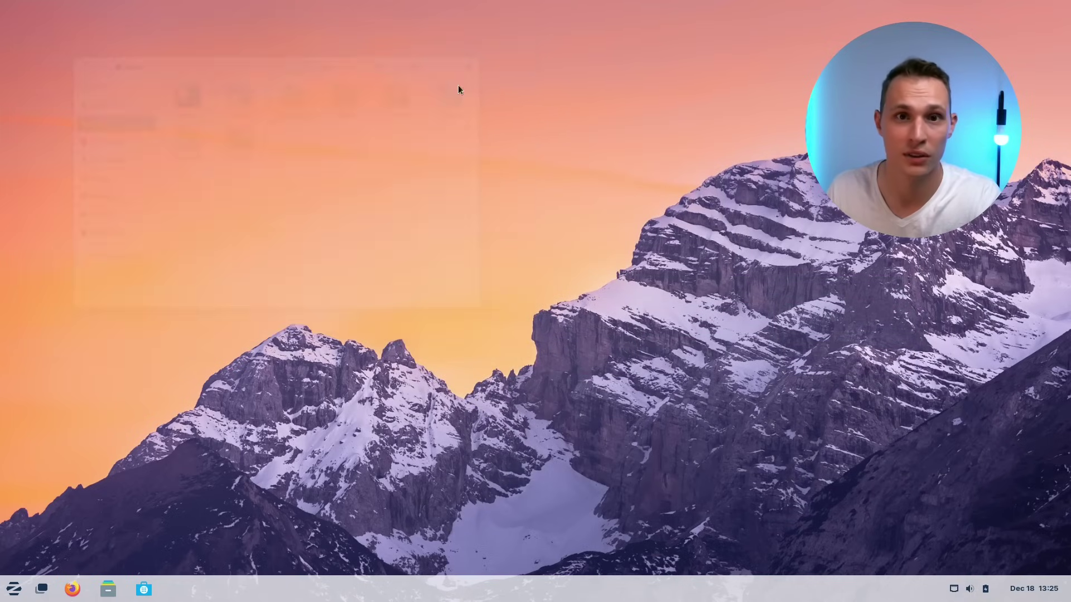
- Open the Theme settings in Zorin Appearance, and set the dark background with the grey accent color
{"action": "left_click", "coordinate": [14, 589]}
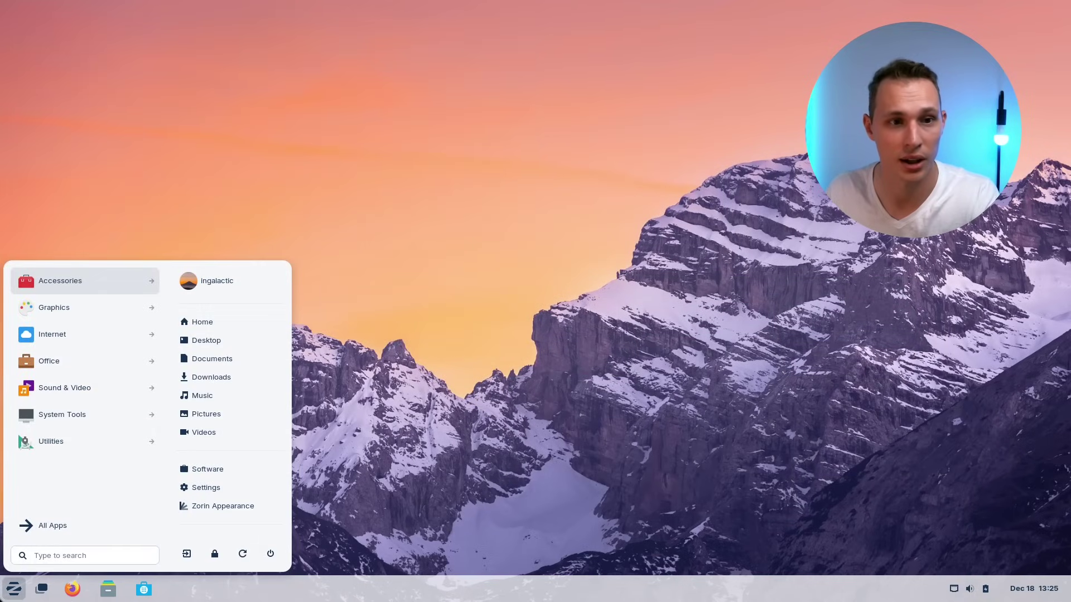
{"action": "left_click", "coordinate": [240, 505]}
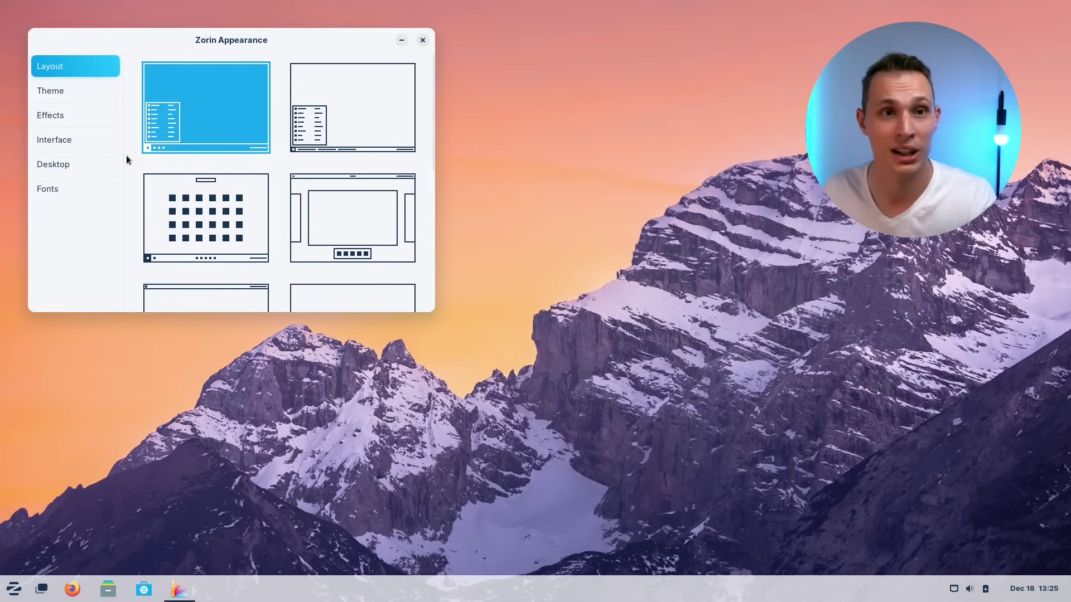
{"action": "left_click", "coordinate": [71, 92]}
{"action": "left_click_drag", "start_coordinate": [180, 44], "coordinate": [521, 126]}
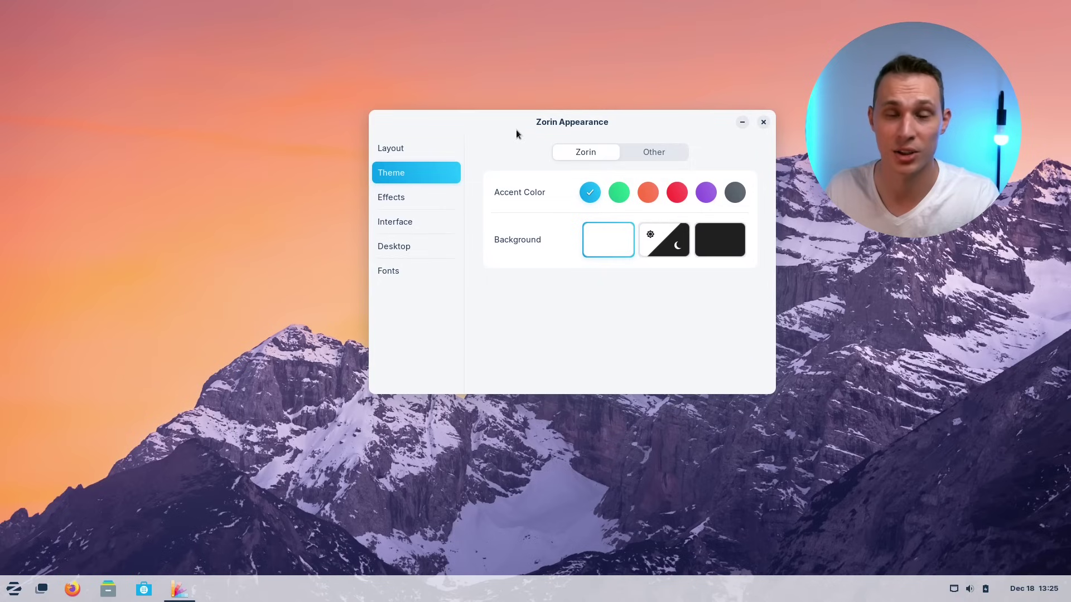
{"action": "left_click", "coordinate": [711, 240]}
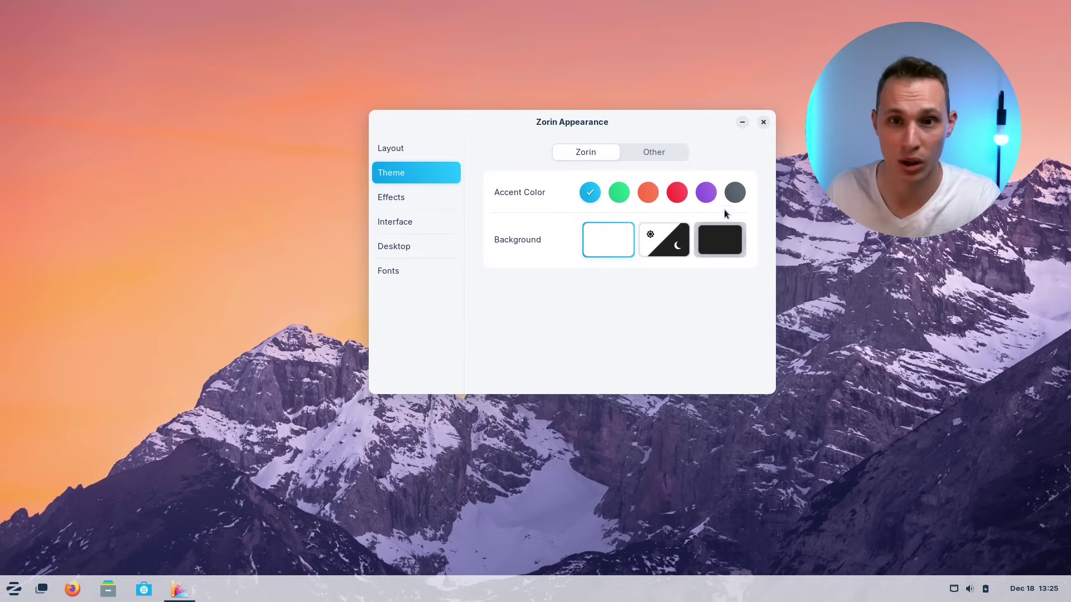
{"action": "left_click", "coordinate": [735, 193]}
{"action": "left_click_drag", "start_coordinate": [519, 122], "coordinate": [350, 161]}
- Change the dark-style desktop background to the black wallpaper with curved abstract shapes, and close the Settings window
{"action": "right_click", "coordinate": [779, 205]}
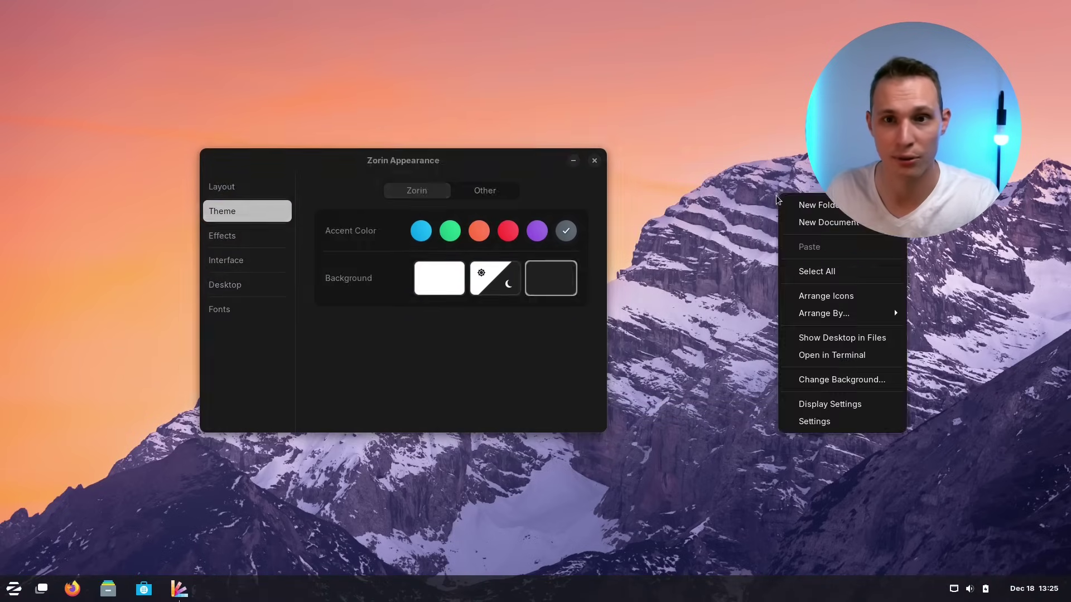
{"action": "left_click", "coordinate": [801, 384]}
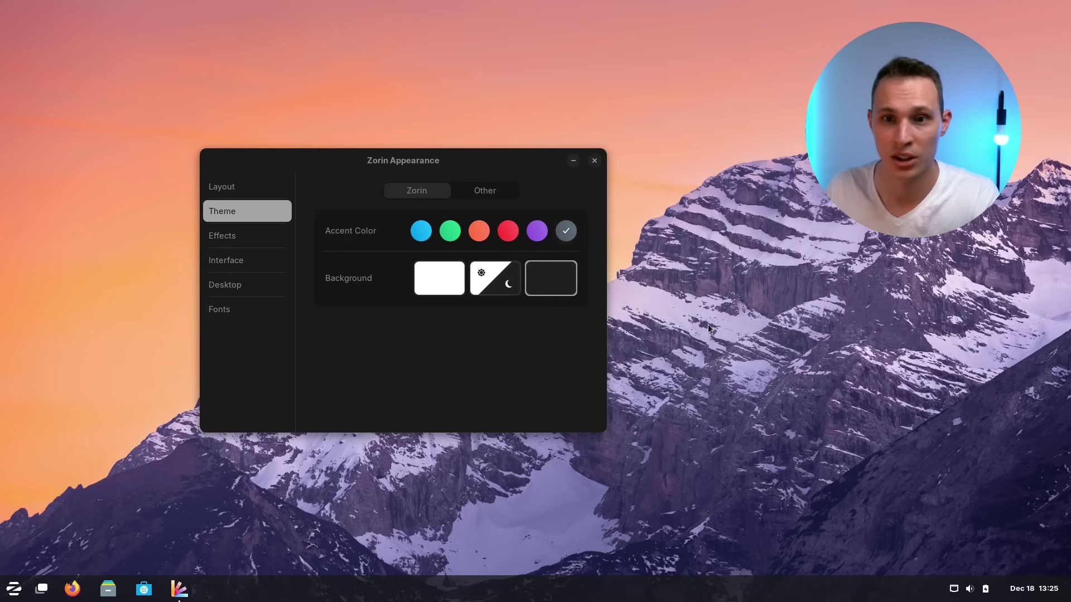
{"action": "left_click", "coordinate": [400, 191]}
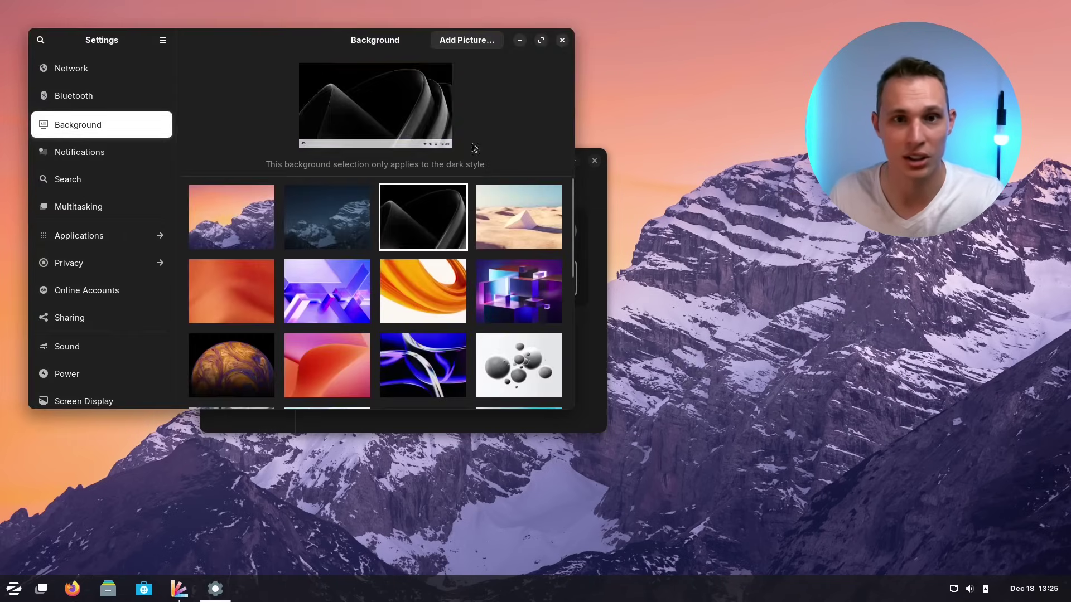
{"action": "left_click", "coordinate": [563, 40]}
{"action": "left_click_drag", "start_coordinate": [614, 141], "coordinate": [728, 192]}
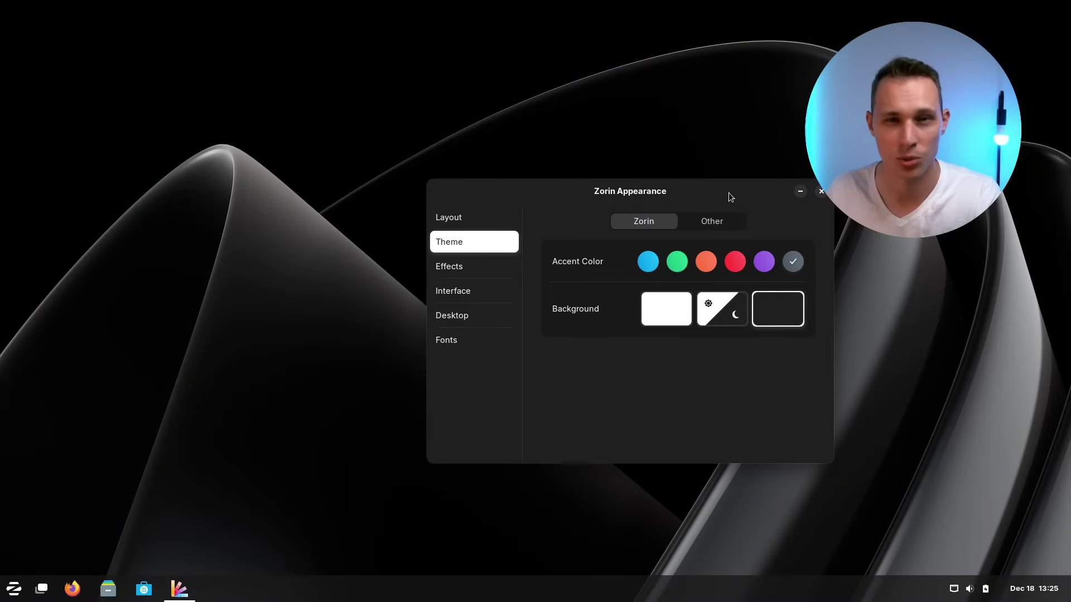
- Close the Zorin Appearance window, and view the Zorin start menu in the dark theme
{"action": "left_click", "coordinate": [821, 191]}
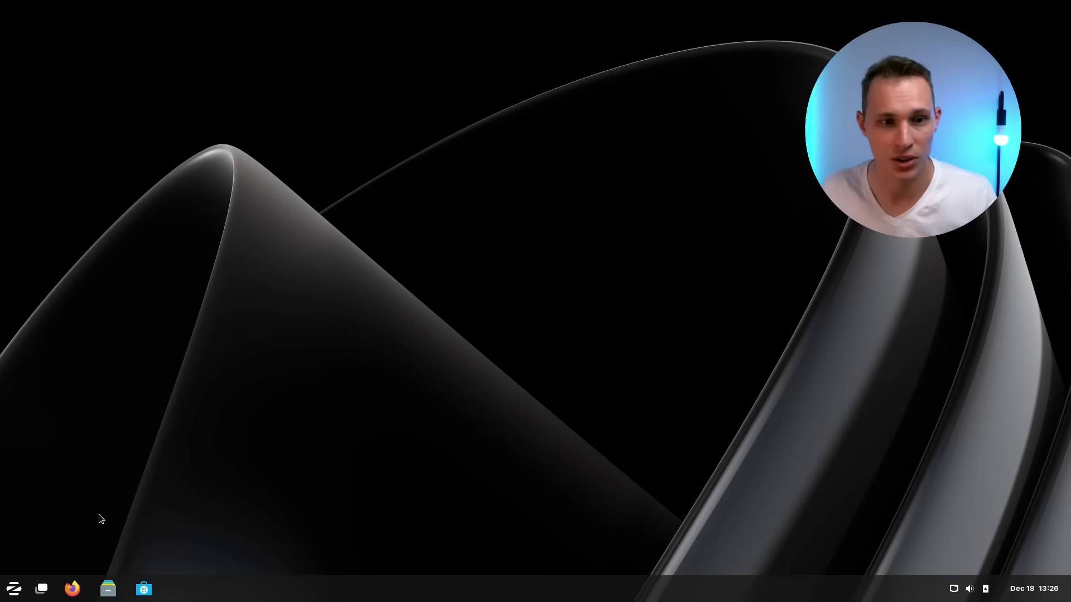
{"action": "left_click", "coordinate": [14, 588]}
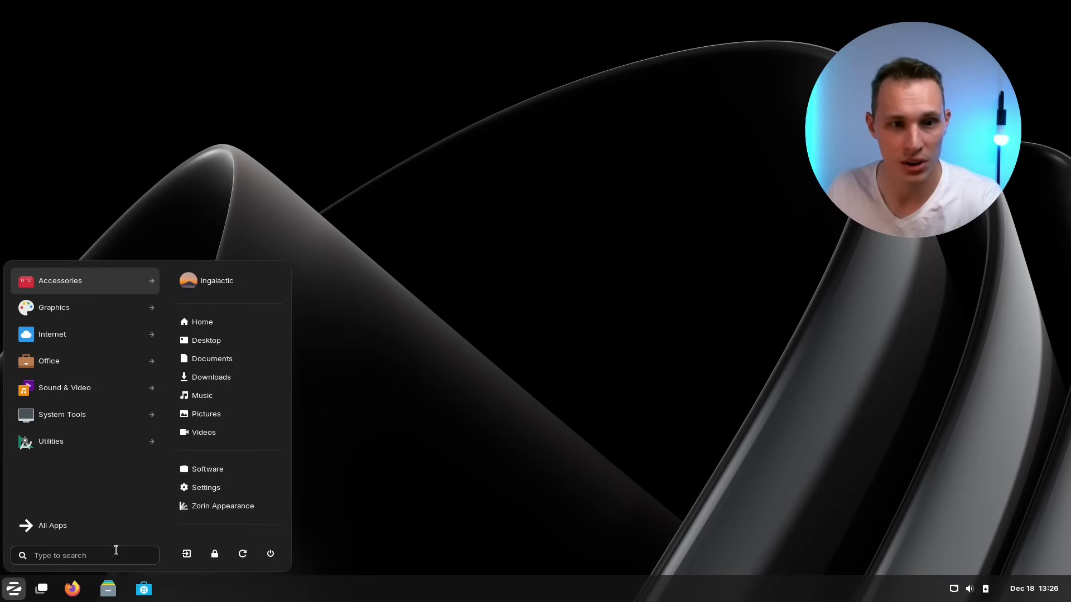
{"action": "left_click", "coordinate": [415, 379]}
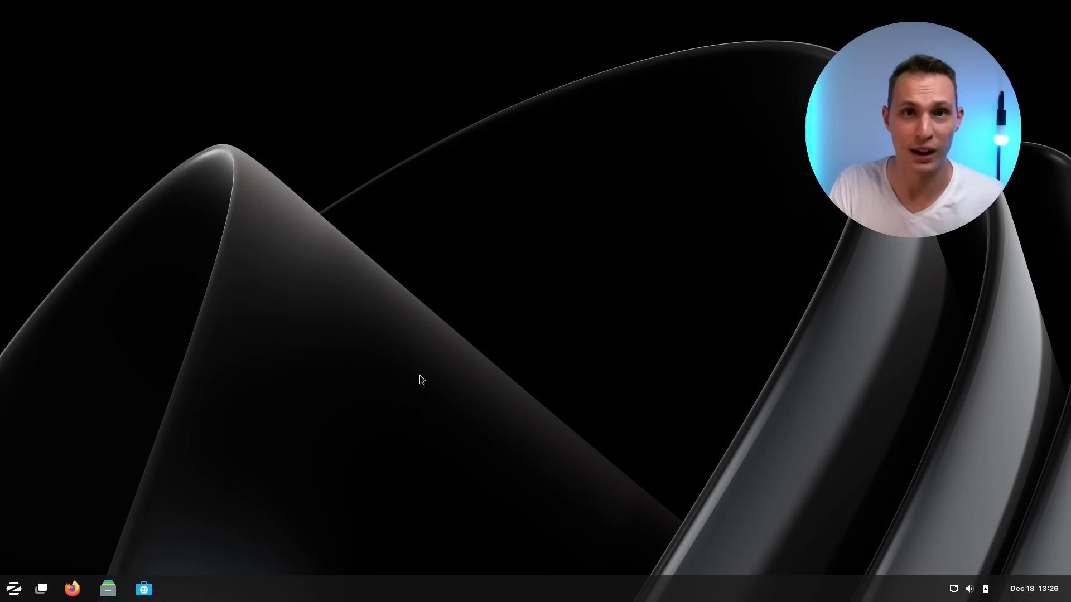
- Open a terminal window in the middle of the desktop, and run htop in it
{"action": "key", "text": "ctrl+alt+t"}
{"action": "left_click_drag", "start_coordinate": [302, 44], "coordinate": [389, 78]}
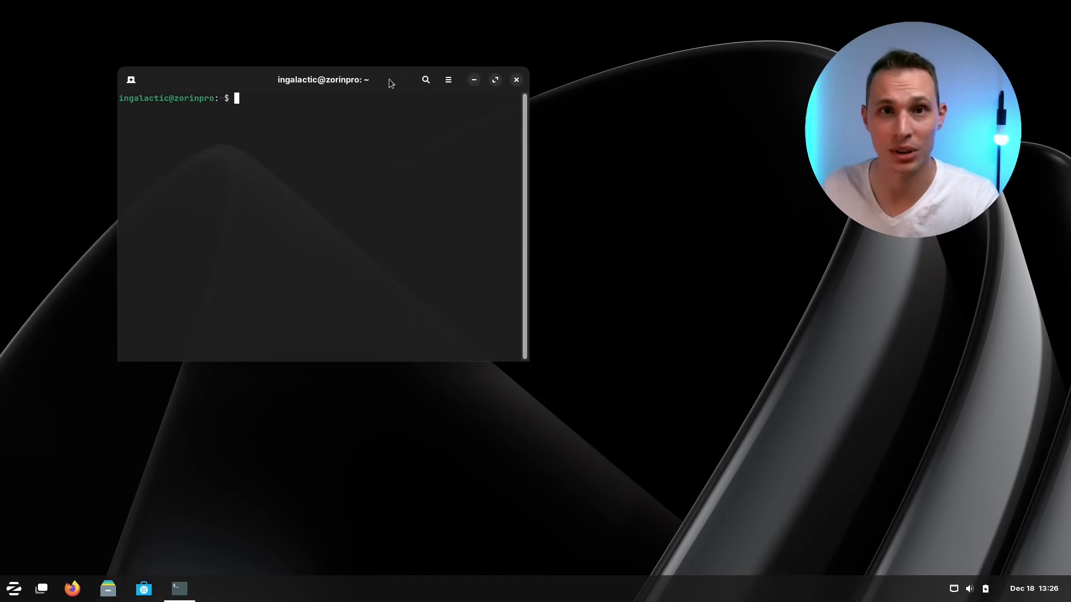
{"action": "left_click_drag", "start_coordinate": [362, 81], "coordinate": [501, 151]}
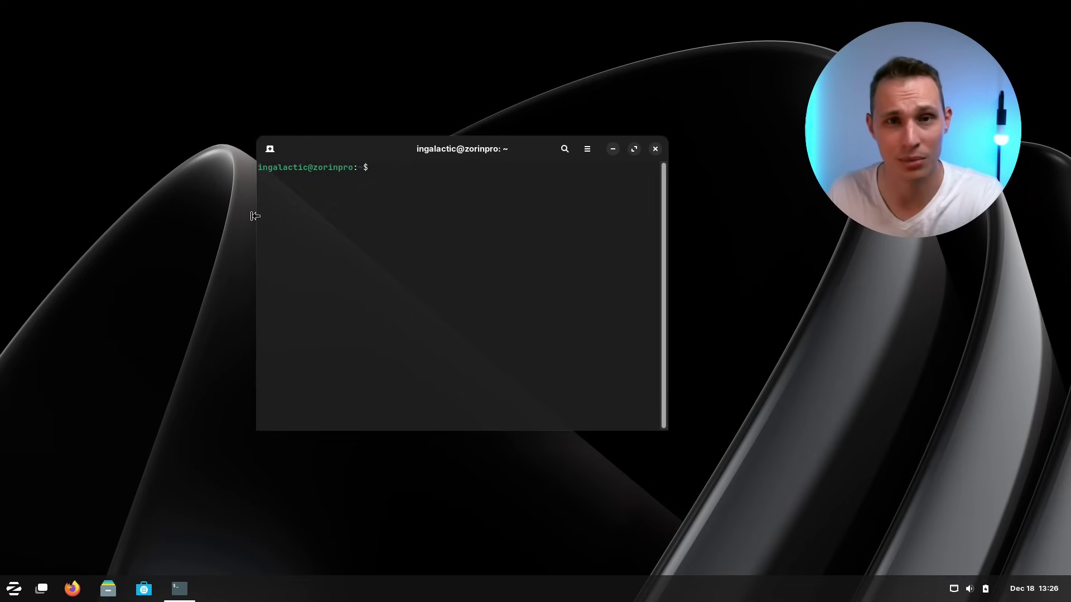
{"action": "type", "text": "htop"}
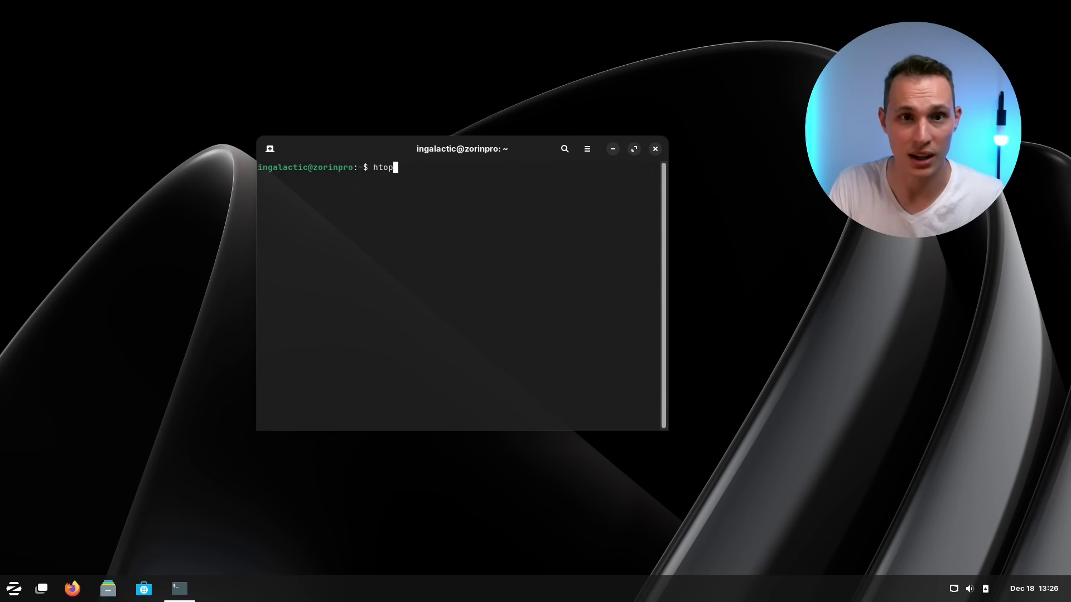
{"action": "key", "text": "Return"}
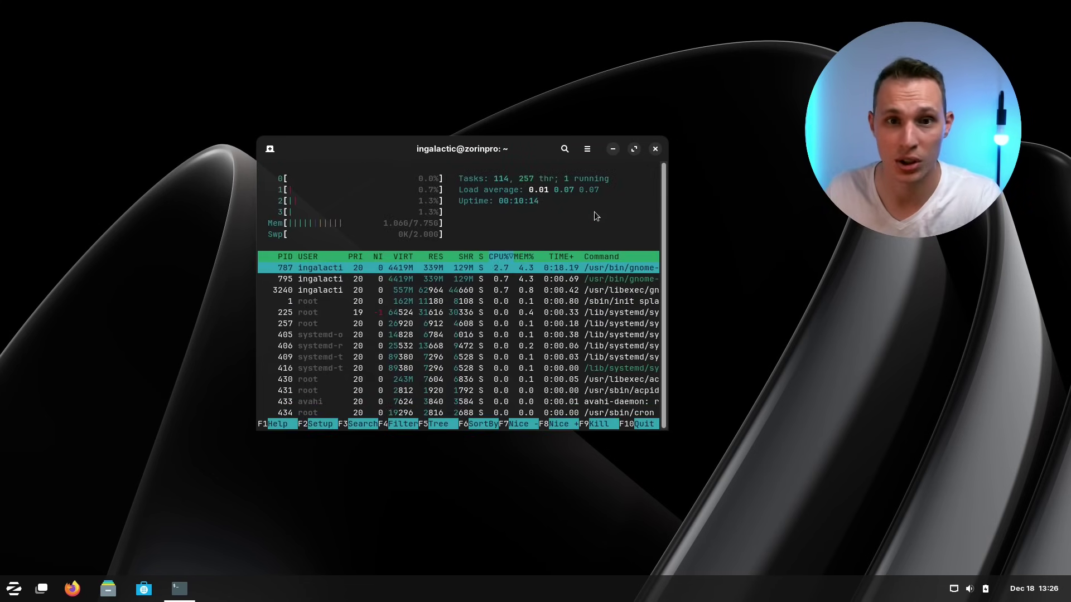
- Examine the memory and CPU usage in htop with the terminal maximized, restore the window, quit htop and close the terminal
{"action": "left_click", "coordinate": [634, 149]}
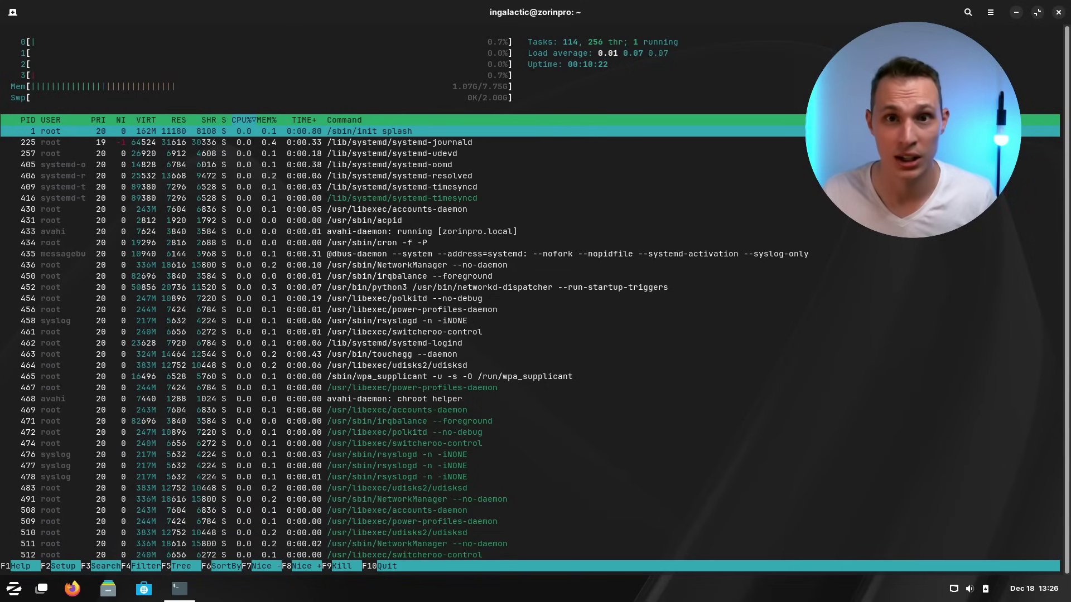
{"action": "left_click_drag", "start_coordinate": [385, 11], "coordinate": [457, 114]}
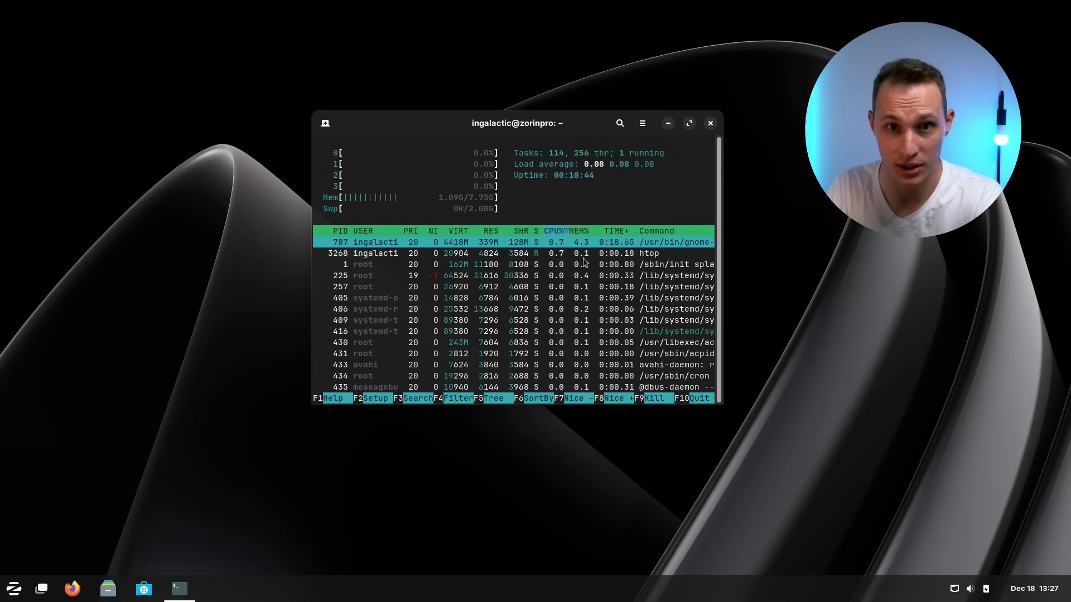
{"action": "key", "text": "q"}
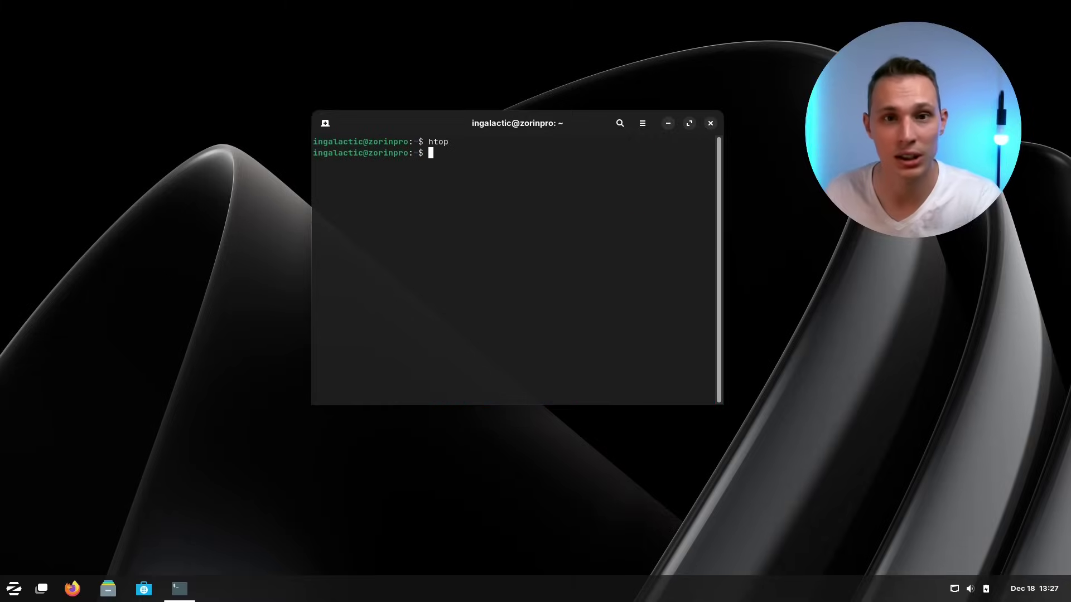
{"action": "left_click", "coordinate": [711, 124]}
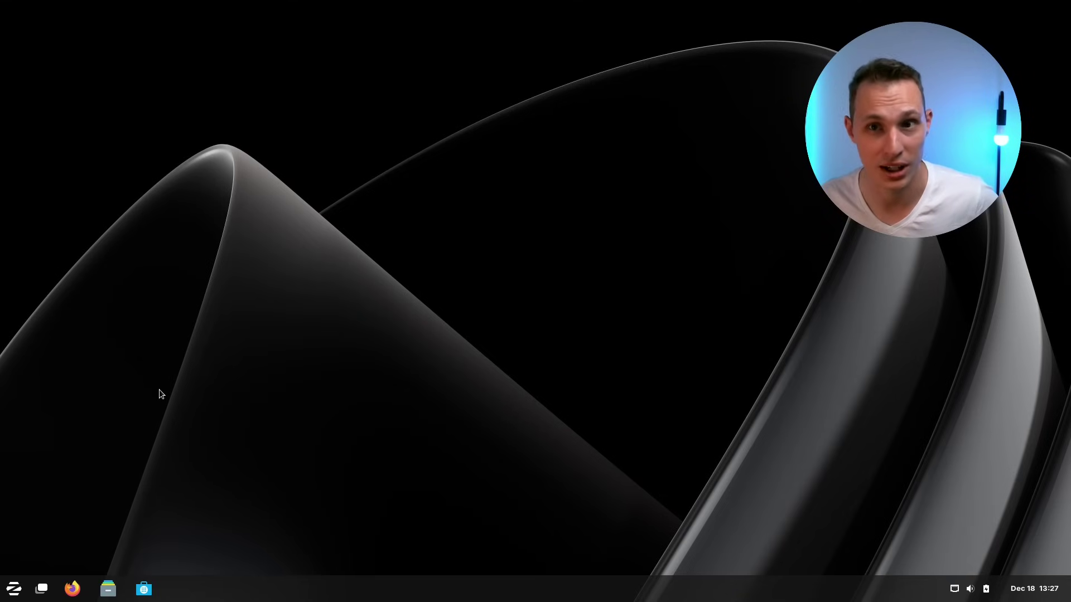
- Look through the System Tools applications in the Zorin start menu, and close the menu
{"action": "left_click", "coordinate": [11, 587]}
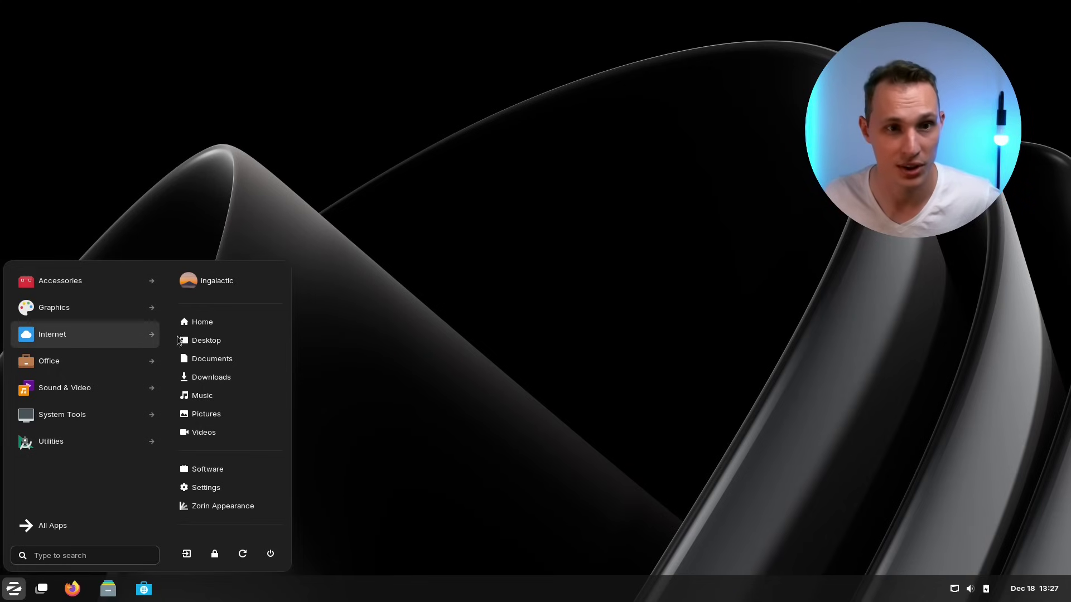
{"action": "left_click", "coordinate": [79, 413]}
{"action": "scroll", "coordinate": [65, 310], "scroll_direction": "down", "scroll_amount": 5}
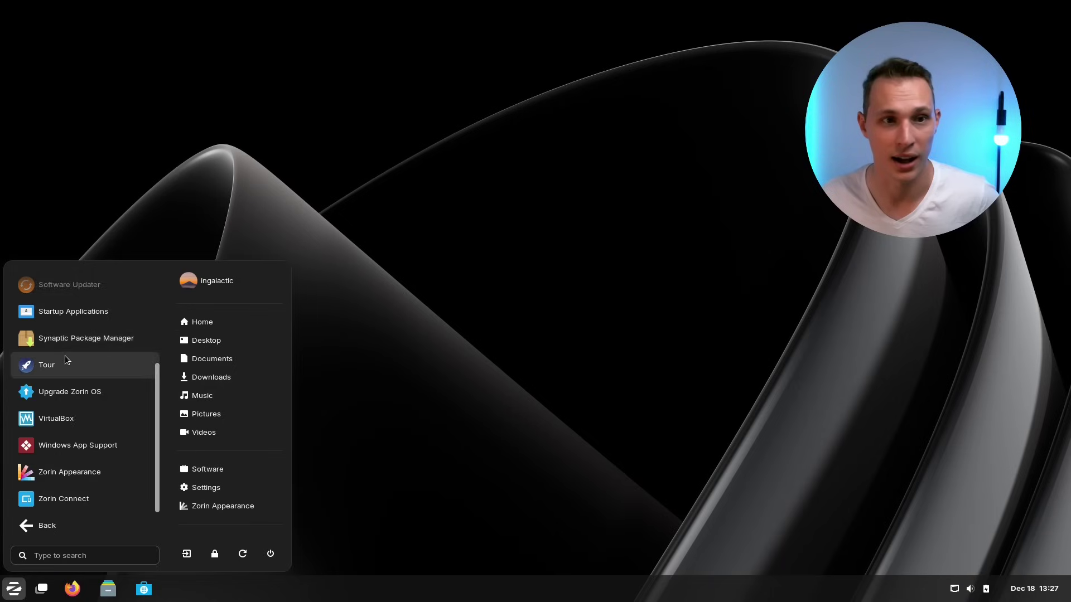
{"action": "scroll", "coordinate": [78, 359], "scroll_direction": "up", "scroll_amount": 5}
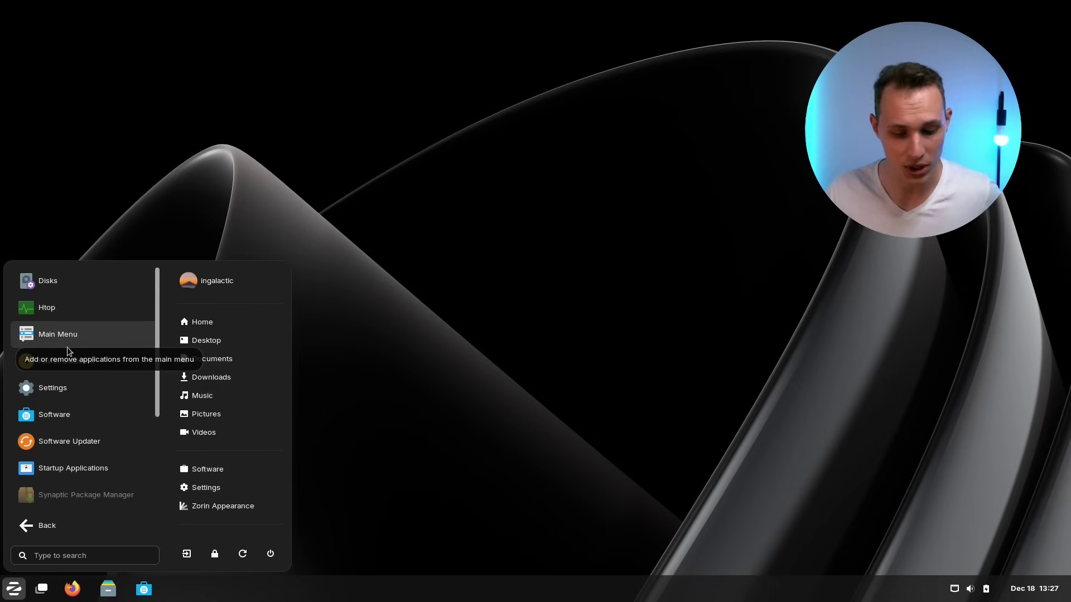
{"action": "left_click", "coordinate": [502, 349]}
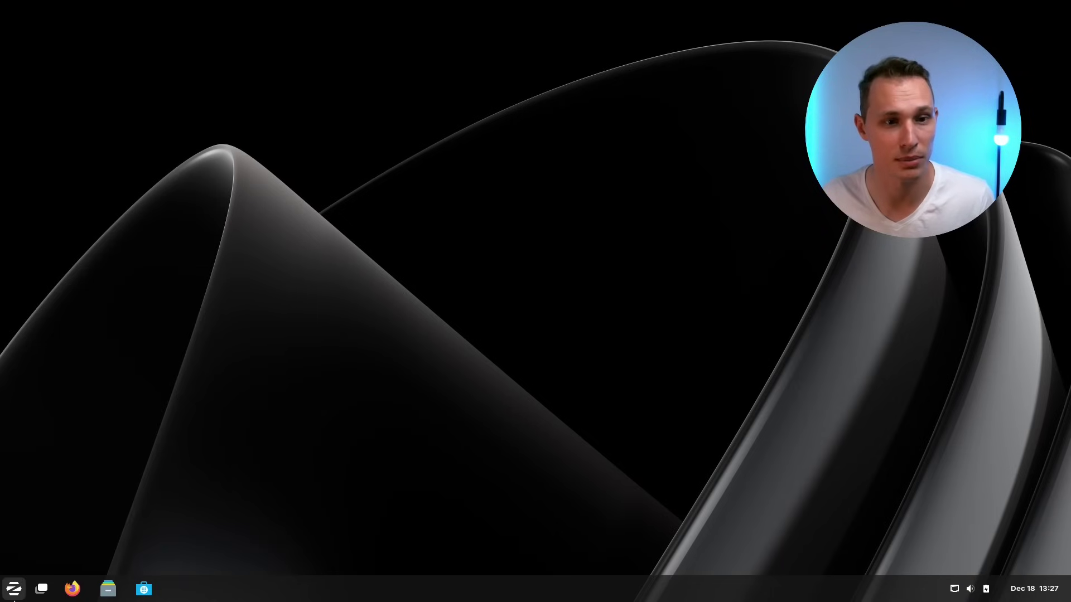
- Search the Zorin start menu for "displ", and dismiss the menu
{"action": "left_click", "coordinate": [8, 596]}
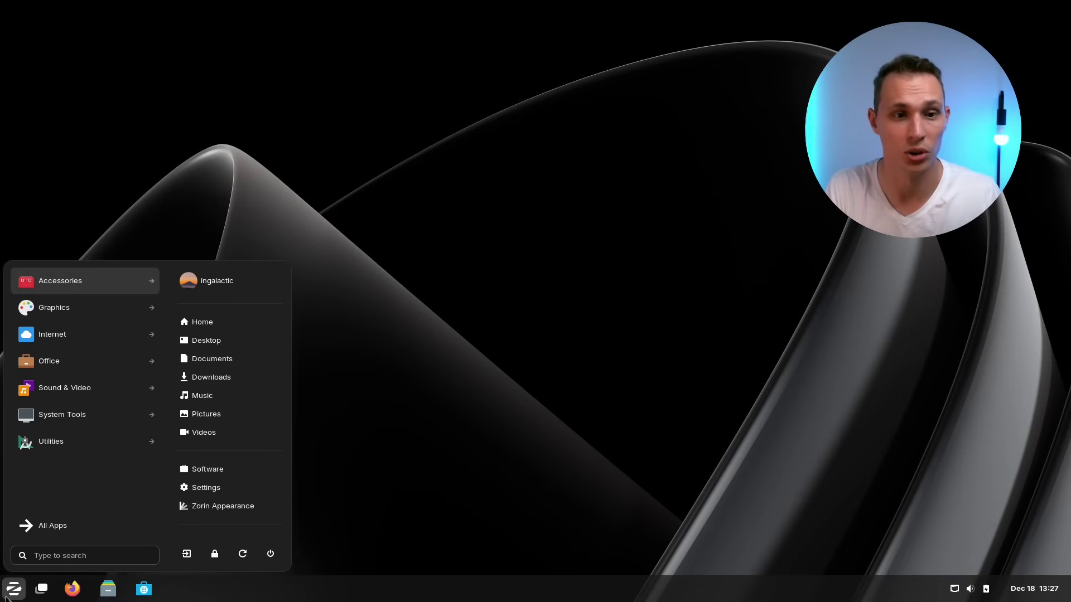
{"action": "type", "text": "displ"}
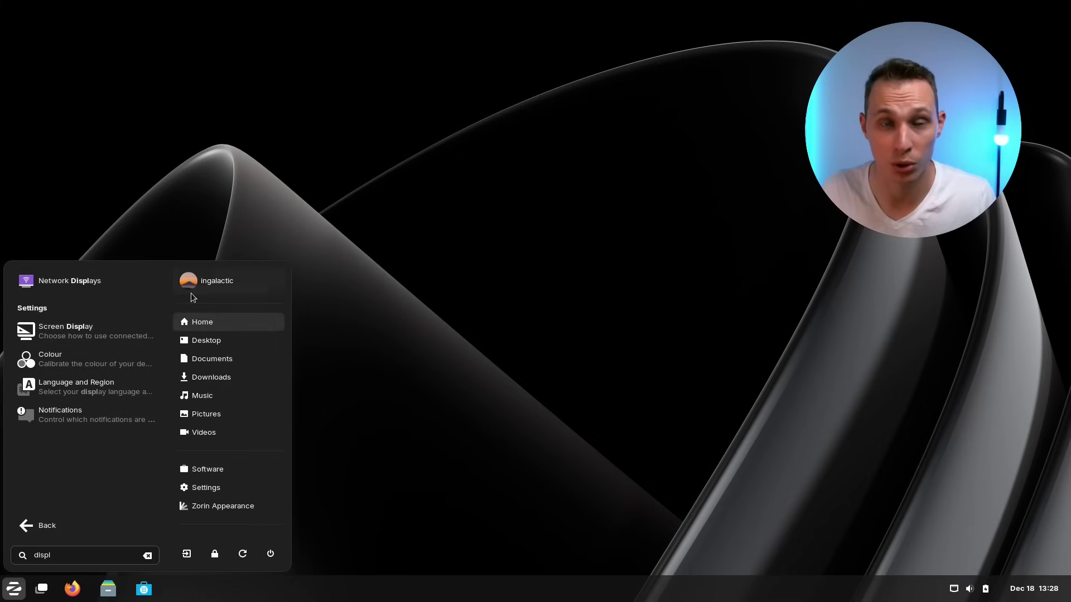
{"action": "left_click", "coordinate": [482, 306]}
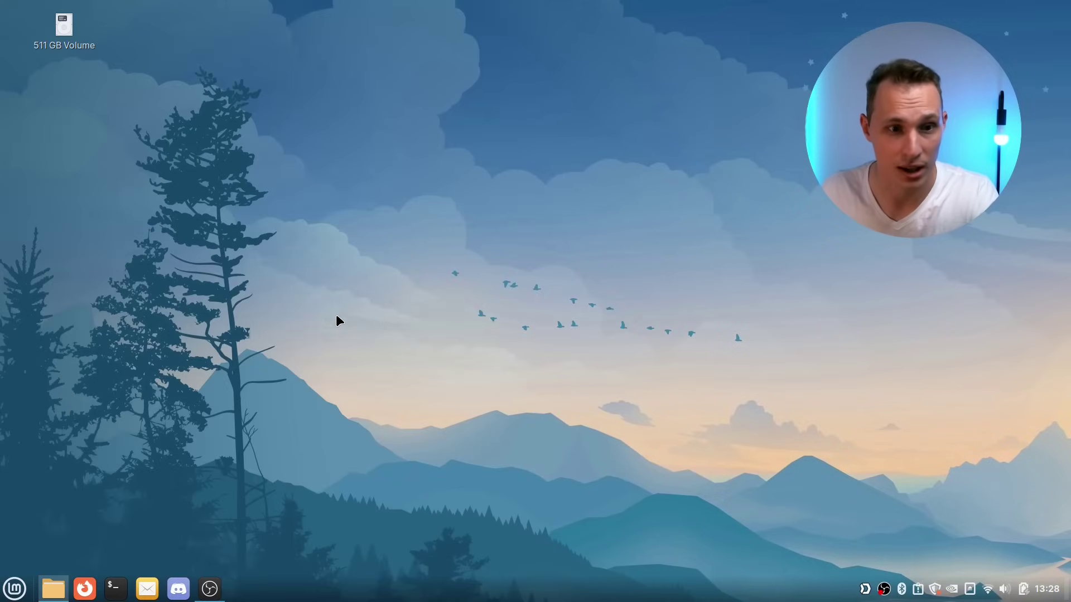
- Open the Linux Mint menu, and view its Sound & Video and All Applications categories
{"action": "left_click", "coordinate": [15, 588]}
{"action": "mouse_move", "coordinate": [128, 415]}
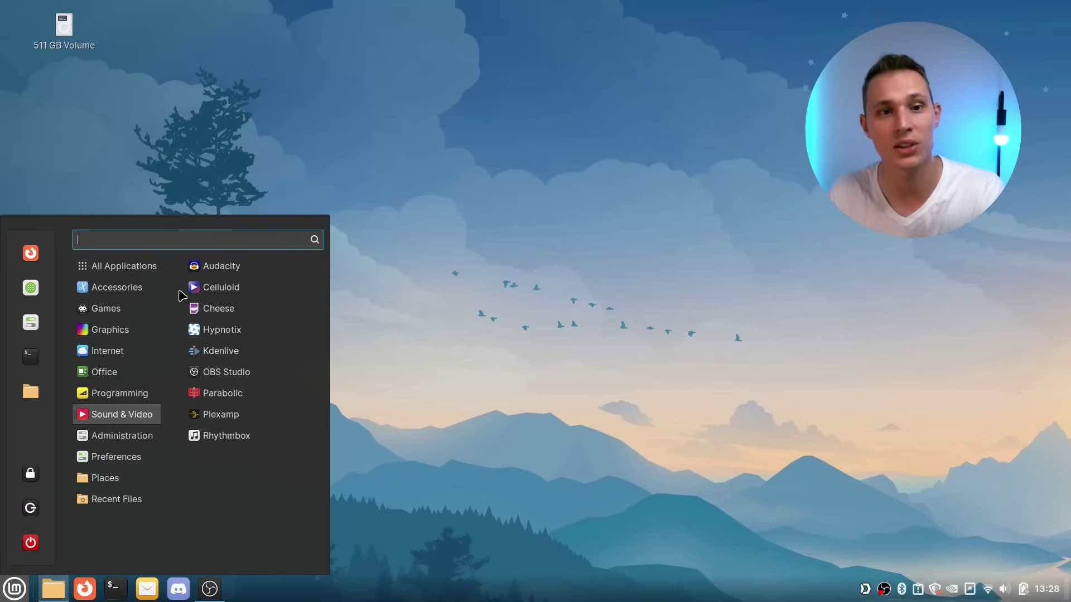
{"action": "mouse_move", "coordinate": [144, 274]}
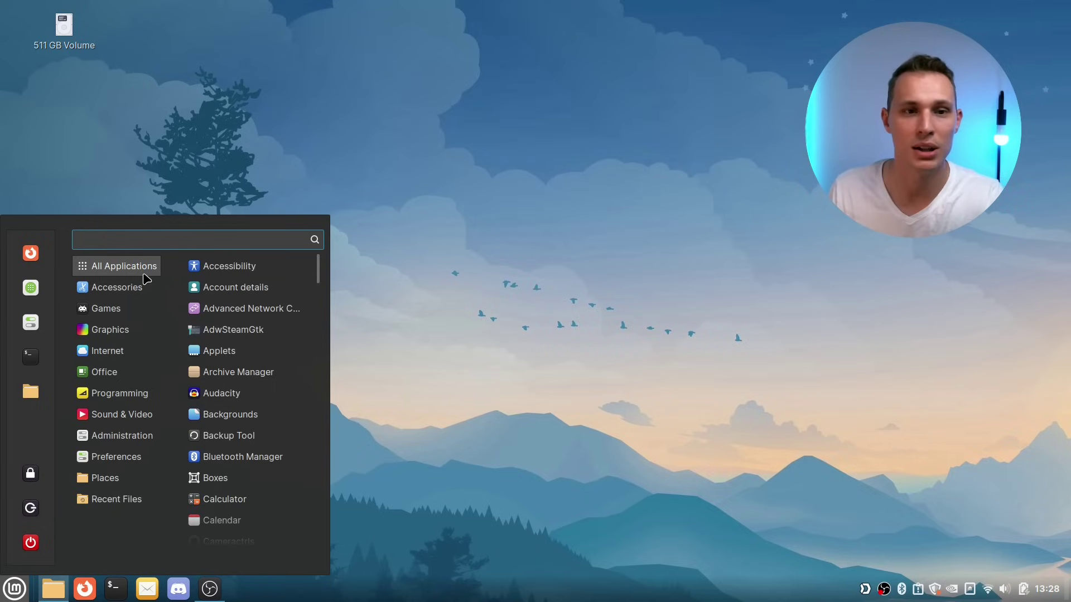
- View the Graphics and Internet categories in the Linux Mint menu, close it, and check the desktop's context menu
{"action": "mouse_move", "coordinate": [143, 328]}
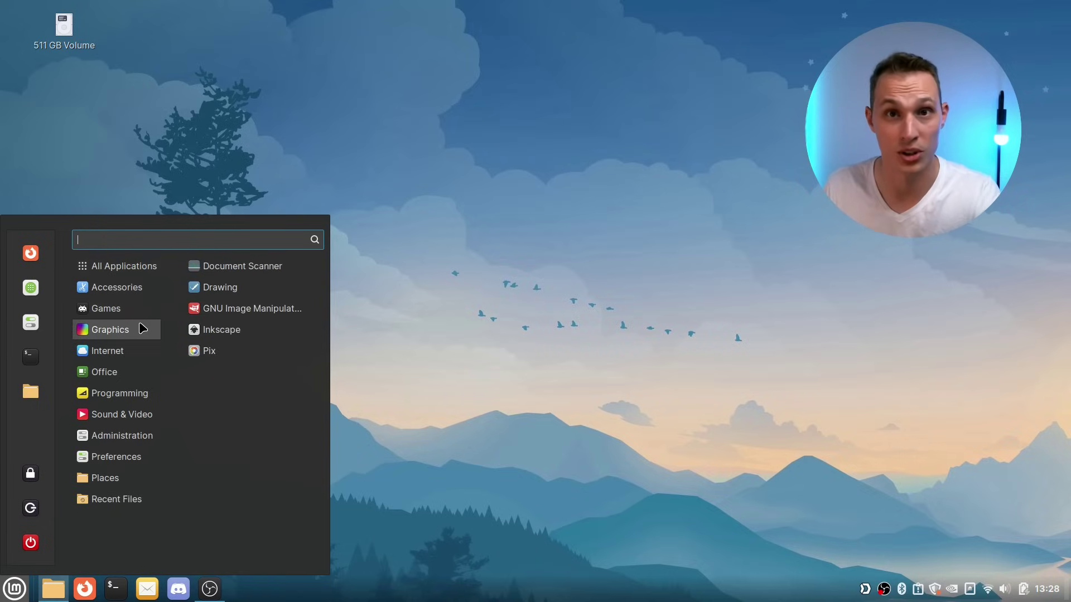
{"action": "mouse_move", "coordinate": [135, 349]}
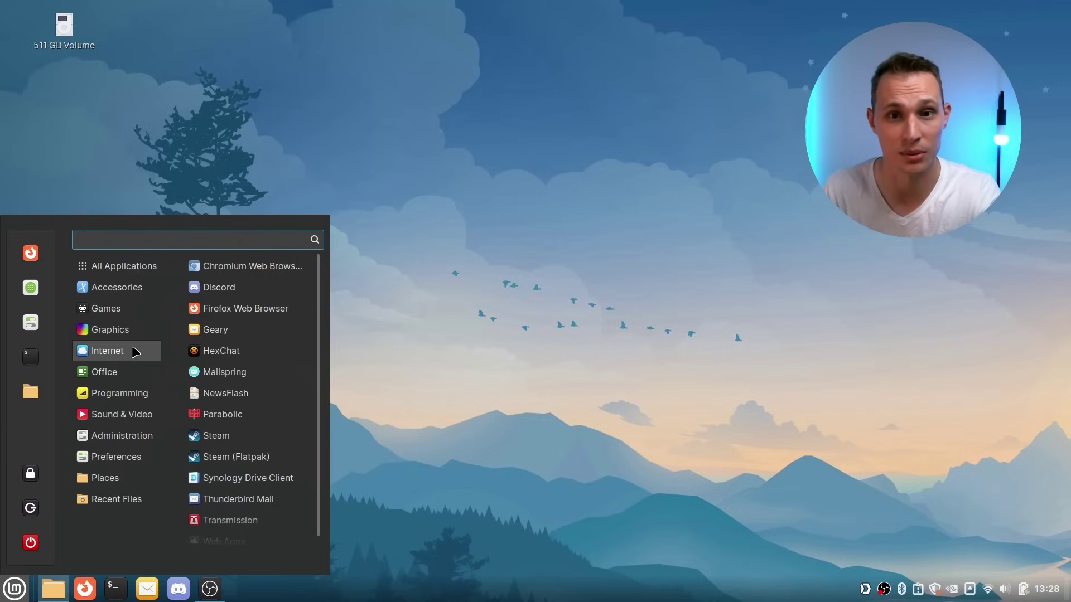
{"action": "left_click", "coordinate": [383, 336]}
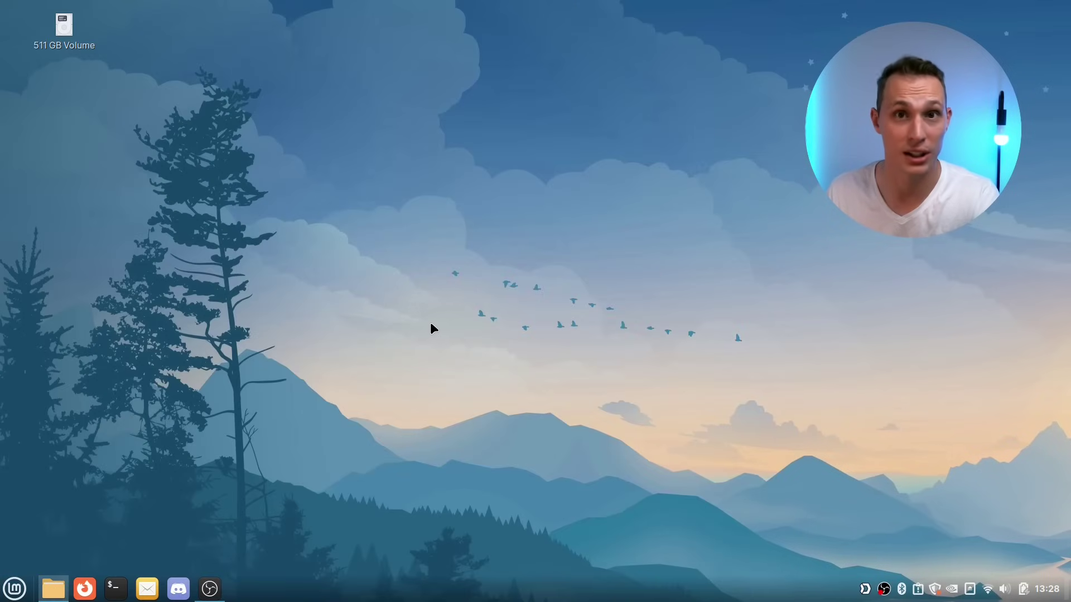
{"action": "right_click", "coordinate": [413, 260]}
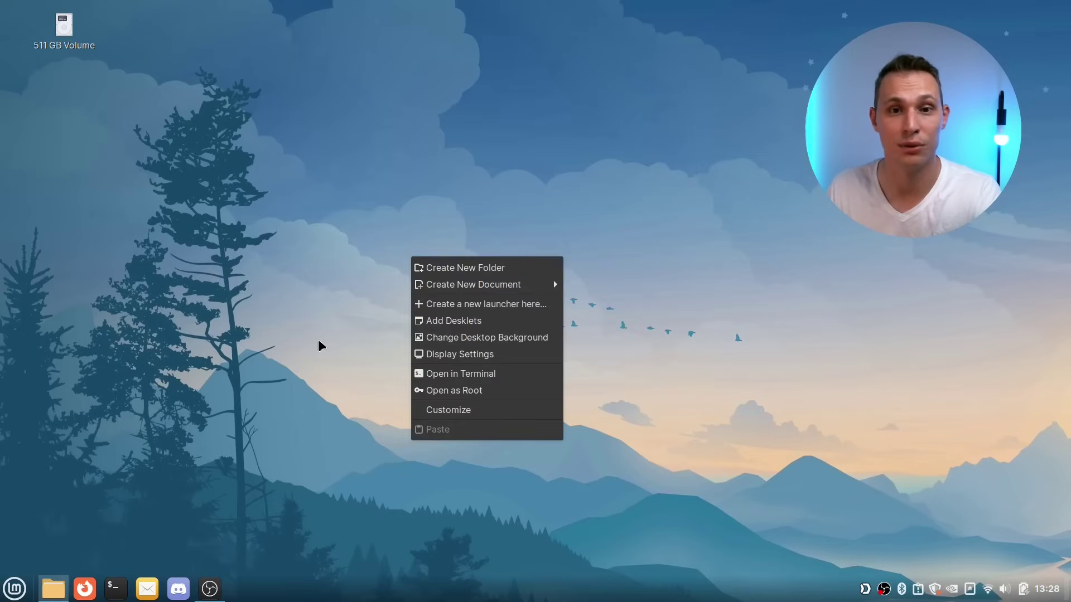
{"action": "left_click", "coordinate": [309, 314]}
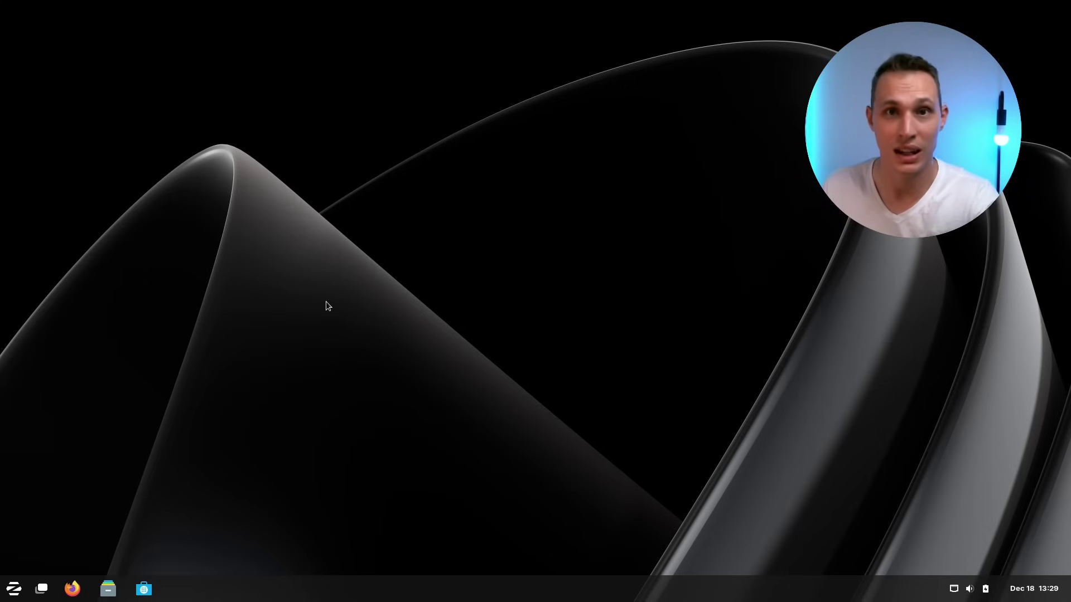
- Search the Zorin start menu for "syn", launch Synaptic Package Manager, and authenticate with the account password
{"action": "left_click", "coordinate": [13, 589]}
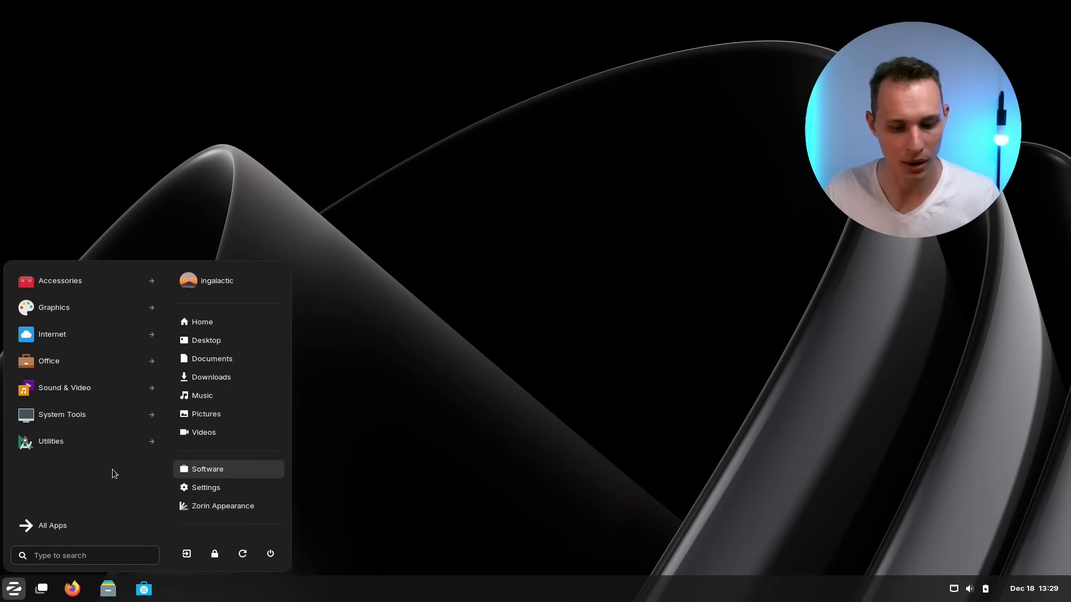
{"action": "type", "text": "syn"}
{"action": "key", "text": "Return"}
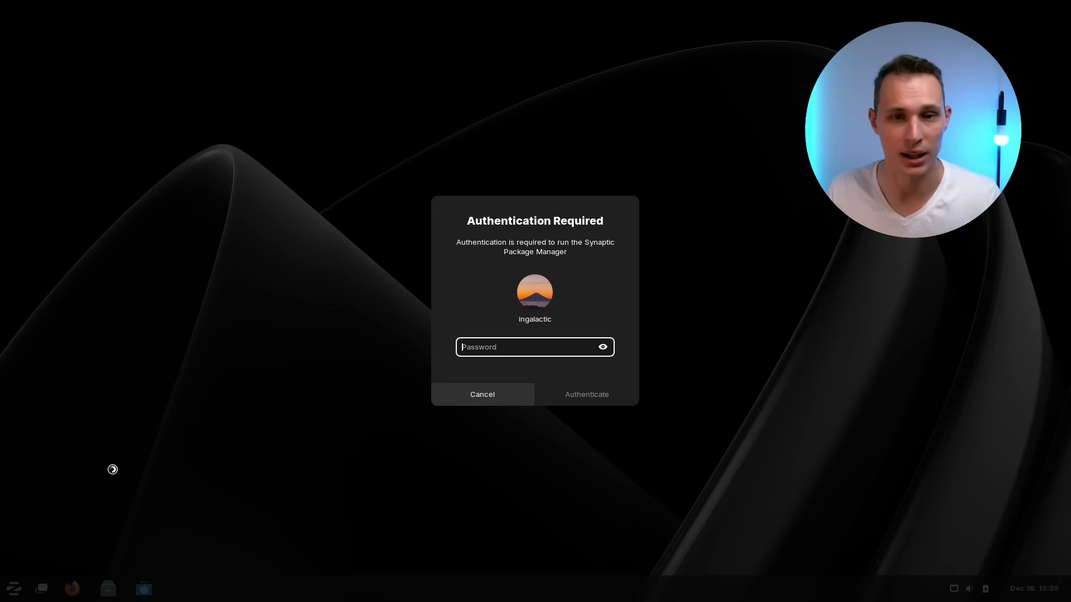
{"action": "type", "text": "********"}
{"action": "key", "text": "Return"}
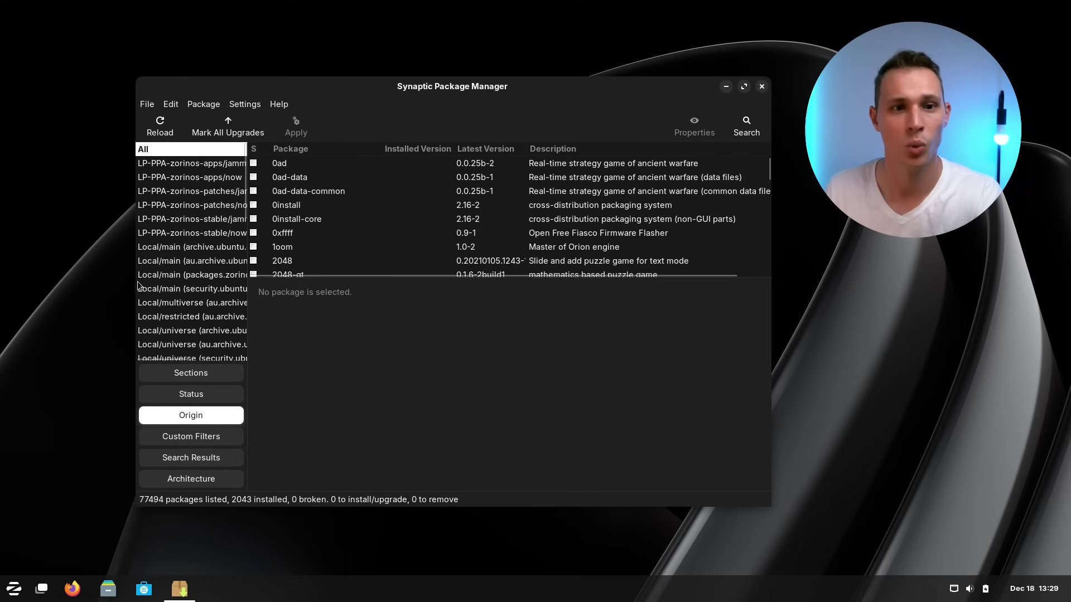
- View the packages of the zorinos-patches and both zorinos-apps PPA origins, and close Synaptic Package Manager
{"action": "left_click", "coordinate": [226, 193]}
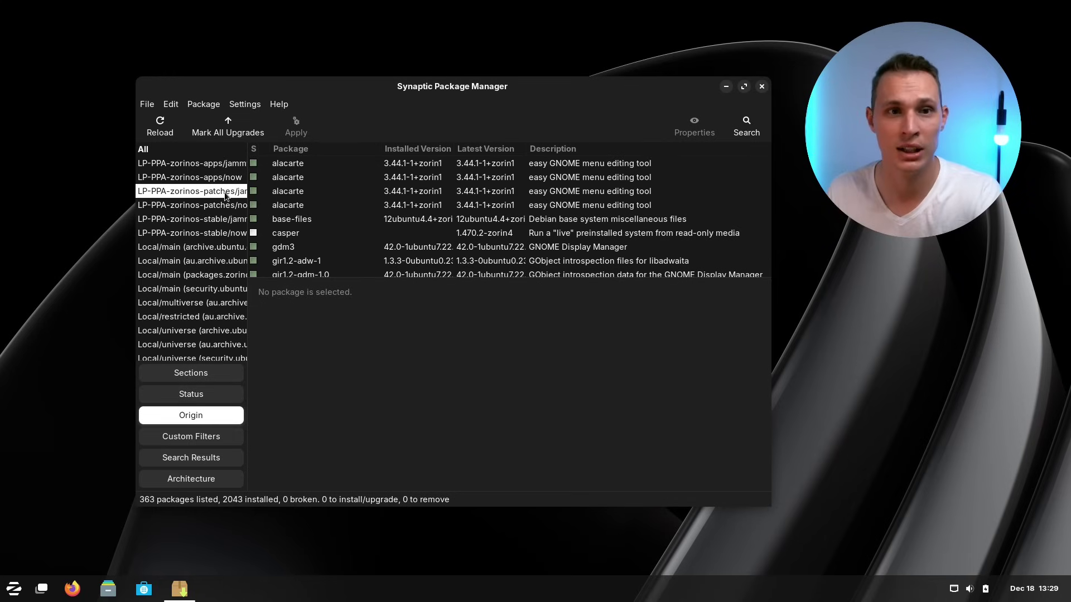
{"action": "left_click", "coordinate": [218, 179]}
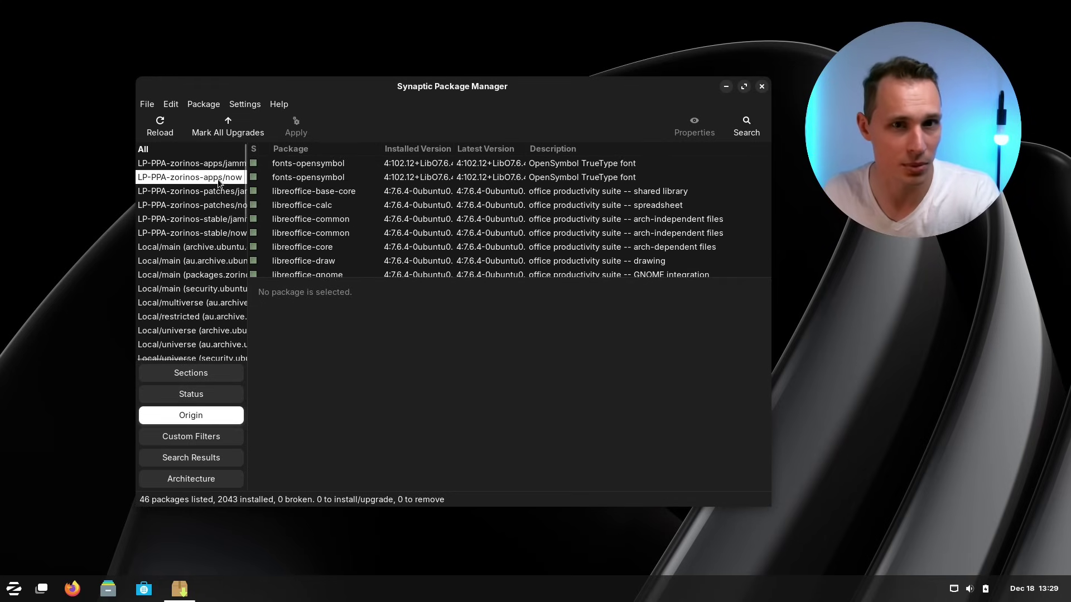
{"action": "left_click", "coordinate": [214, 165]}
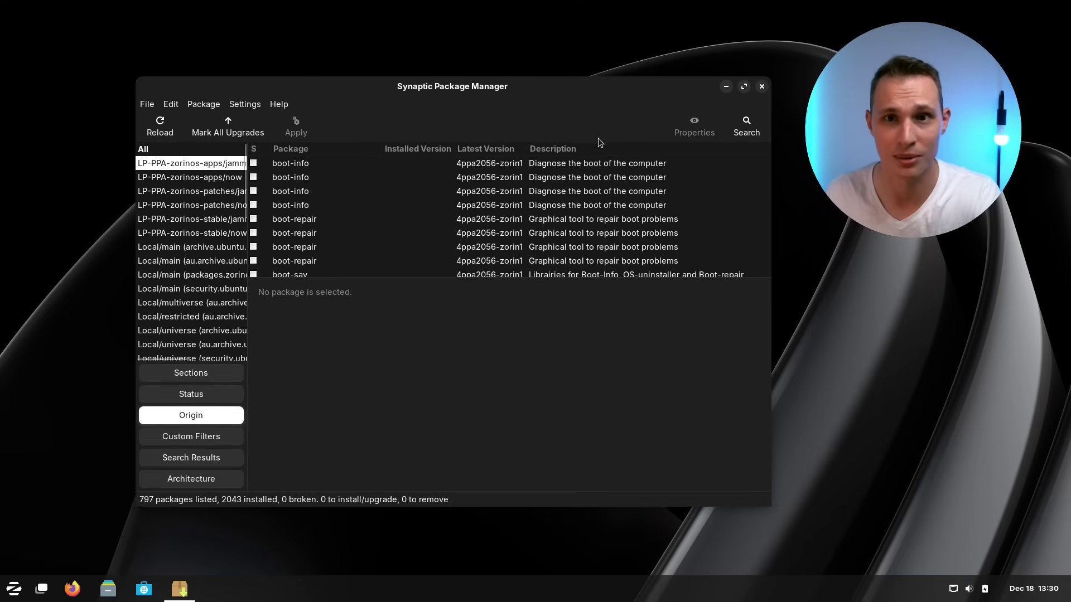
{"action": "left_click", "coordinate": [761, 87]}
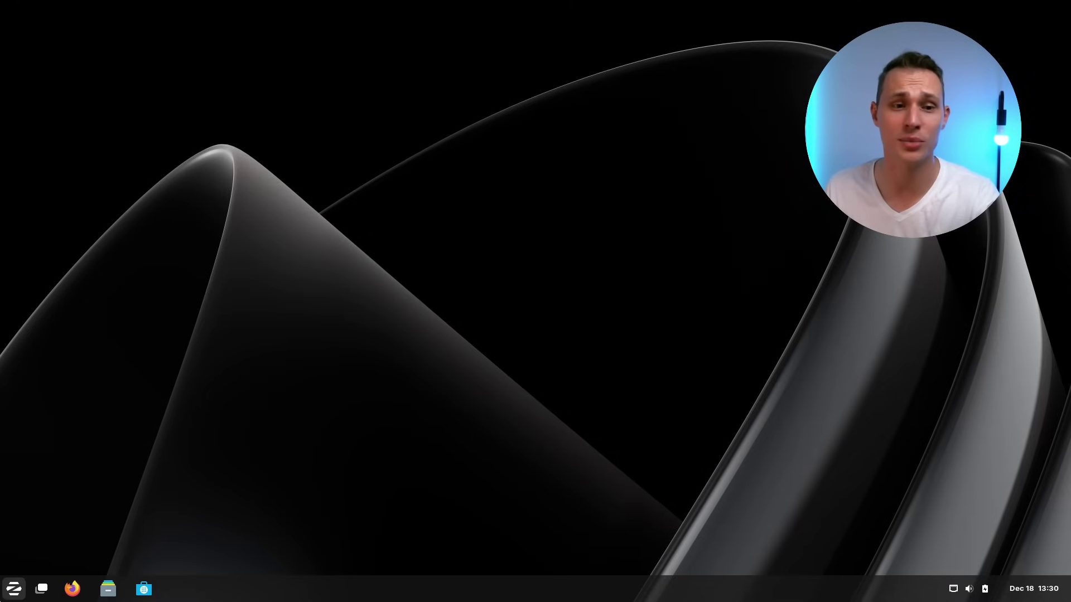
- Open the Software store from the Zorin start menu, skim its Explore page, and move the window nearer the screen's centre
{"action": "left_click", "coordinate": [14, 588]}
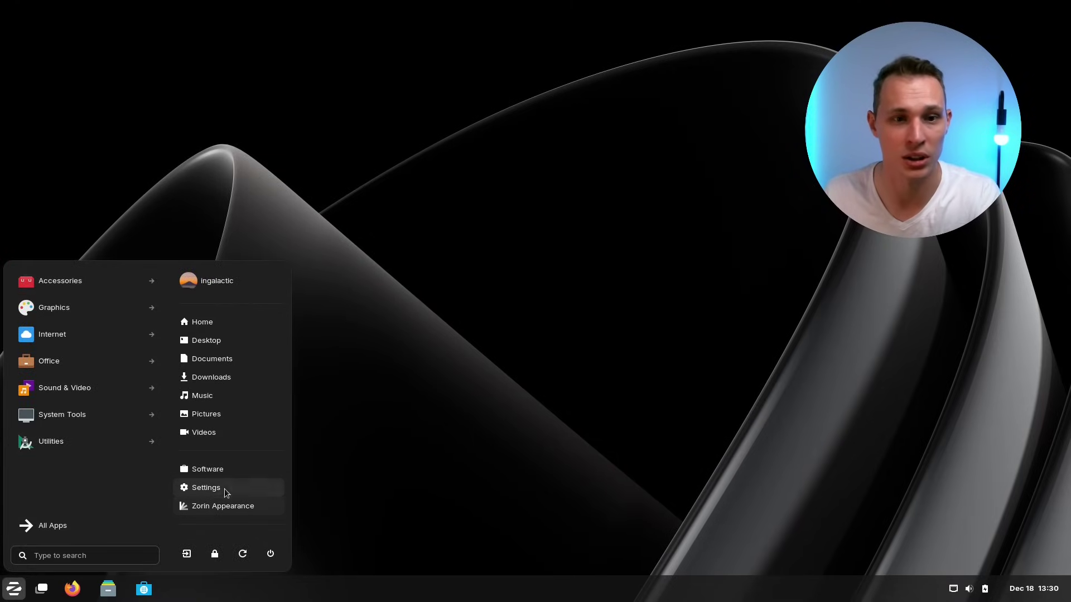
{"action": "left_click", "coordinate": [228, 472]}
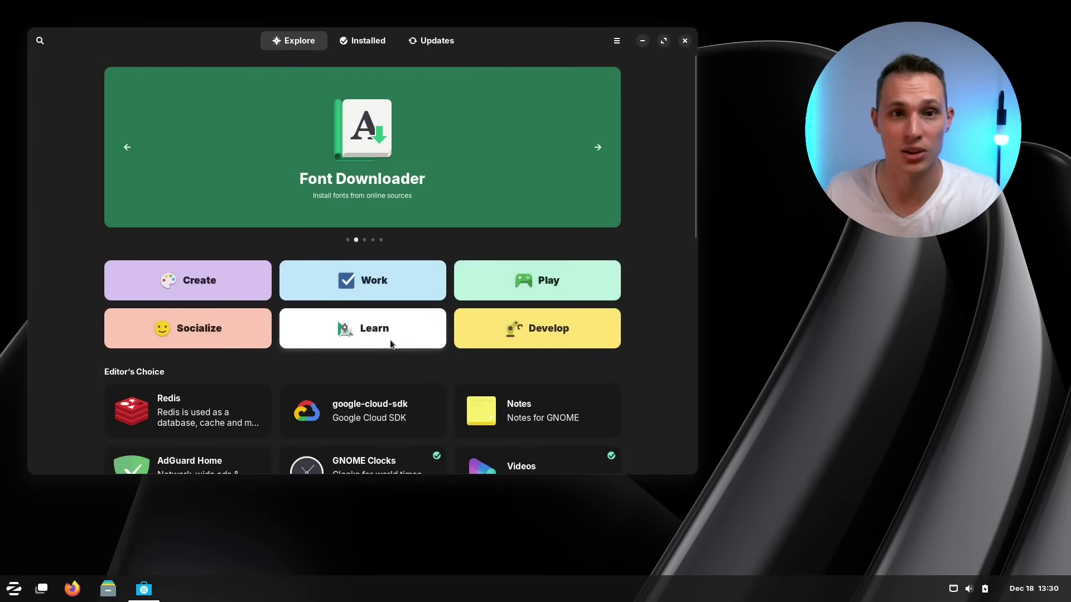
{"action": "scroll", "coordinate": [581, 172], "scroll_direction": "down", "scroll_amount": 5}
{"action": "scroll", "coordinate": [582, 179], "scroll_direction": "up", "scroll_amount": 5}
{"action": "left_click_drag", "start_coordinate": [526, 47], "coordinate": [646, 70]}
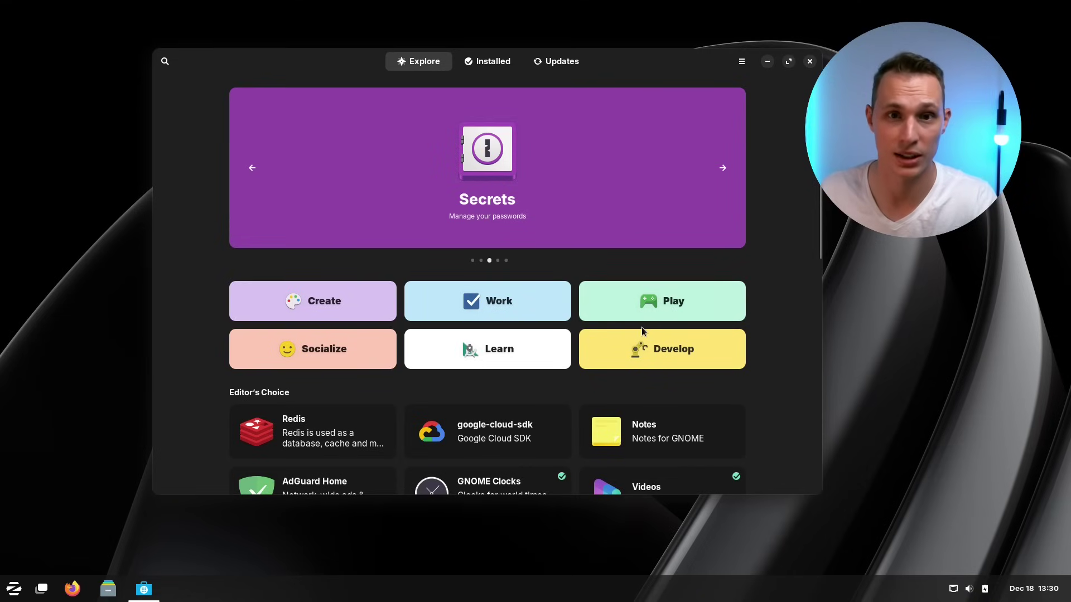
- View the About information of the Software store, and close it
{"action": "left_click", "coordinate": [743, 63]}
{"action": "left_click", "coordinate": [724, 122]}
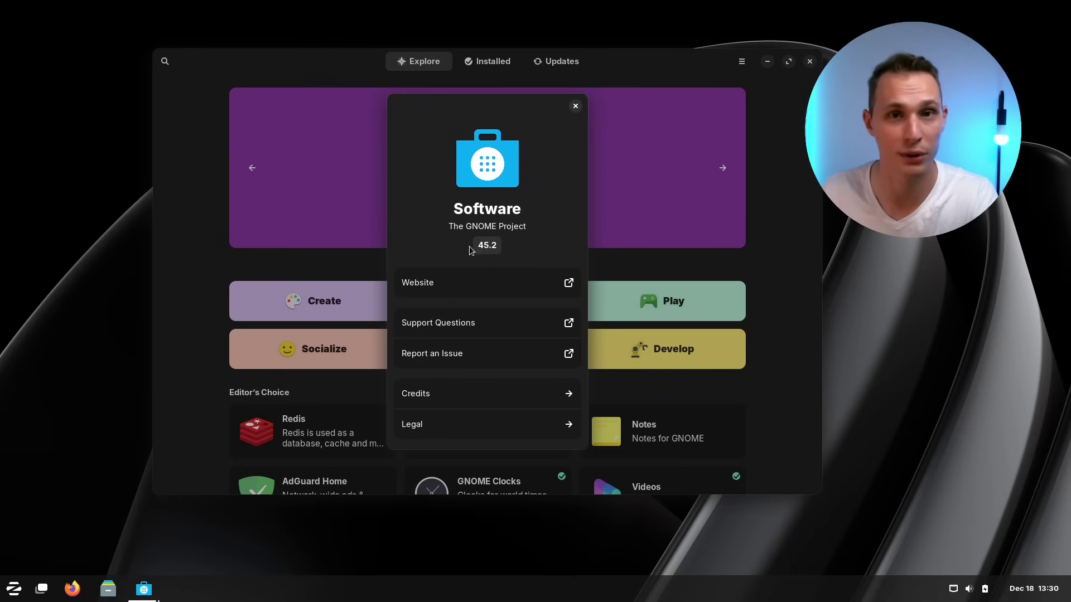
{"action": "left_click", "coordinate": [575, 106]}
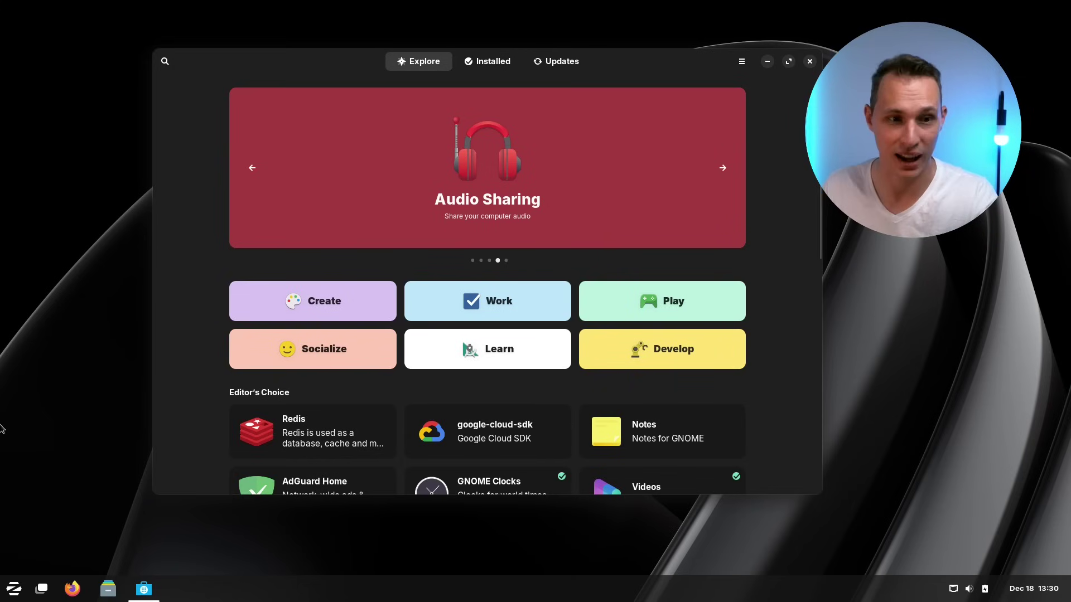
- Search the Zorin start menu for "wind", and dismiss the menu
{"action": "left_click", "coordinate": [4, 592]}
{"action": "type", "text": "wind"}
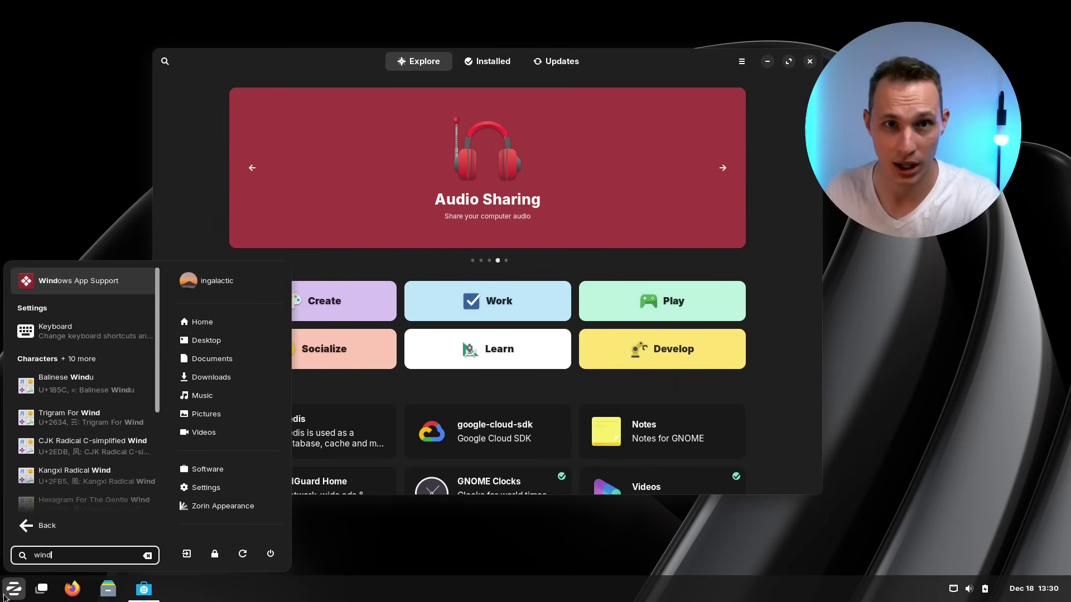
{"action": "left_click", "coordinate": [44, 202]}
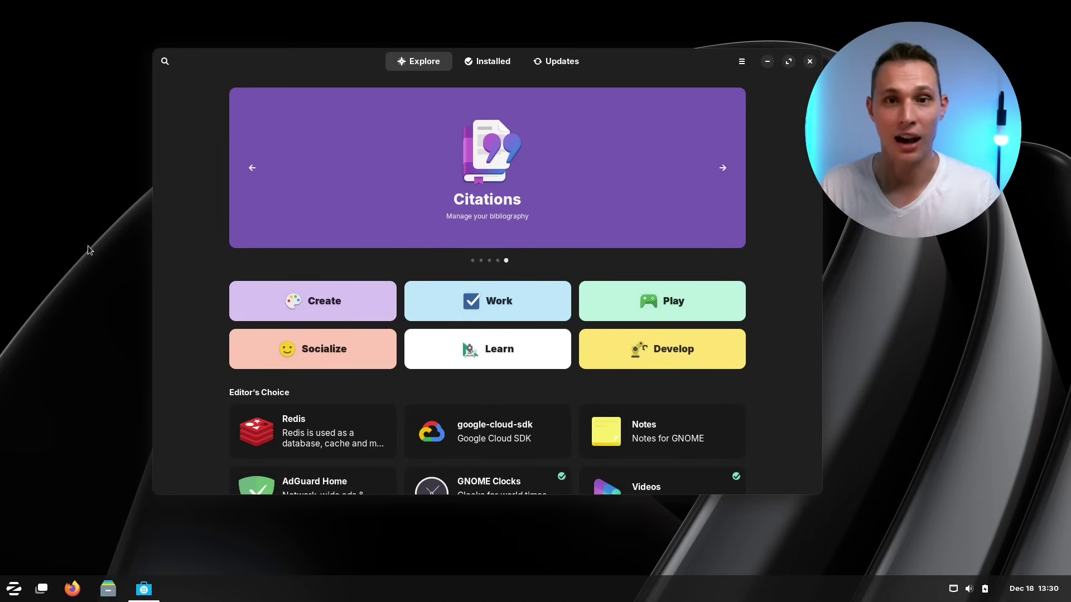
- Check the Updates page in Software, and browse the Explore page down to Other Categories and back
{"action": "left_click", "coordinate": [553, 63]}
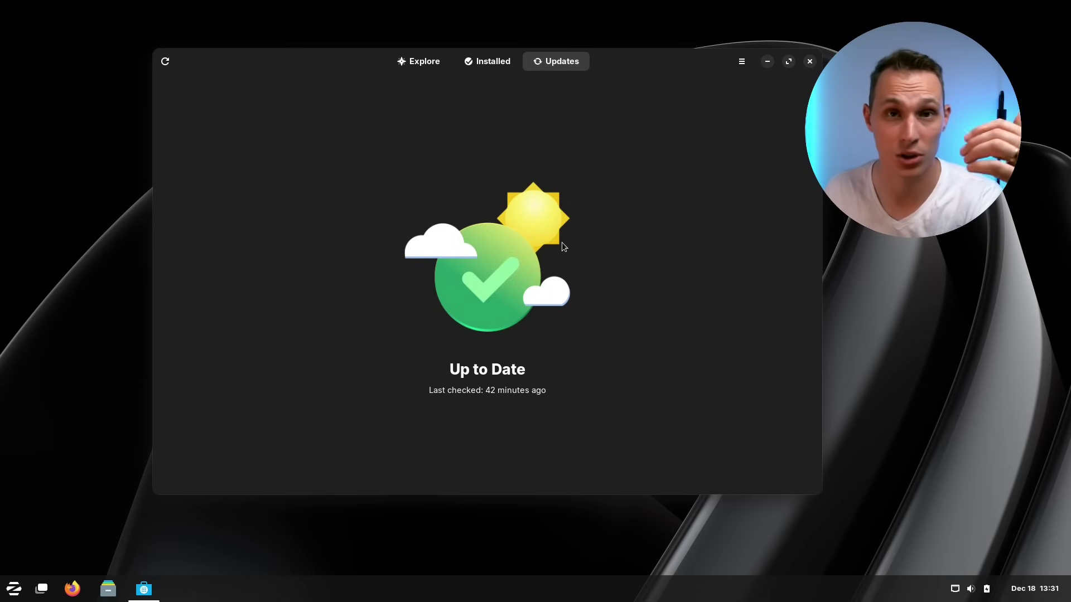
{"action": "left_click", "coordinate": [425, 66]}
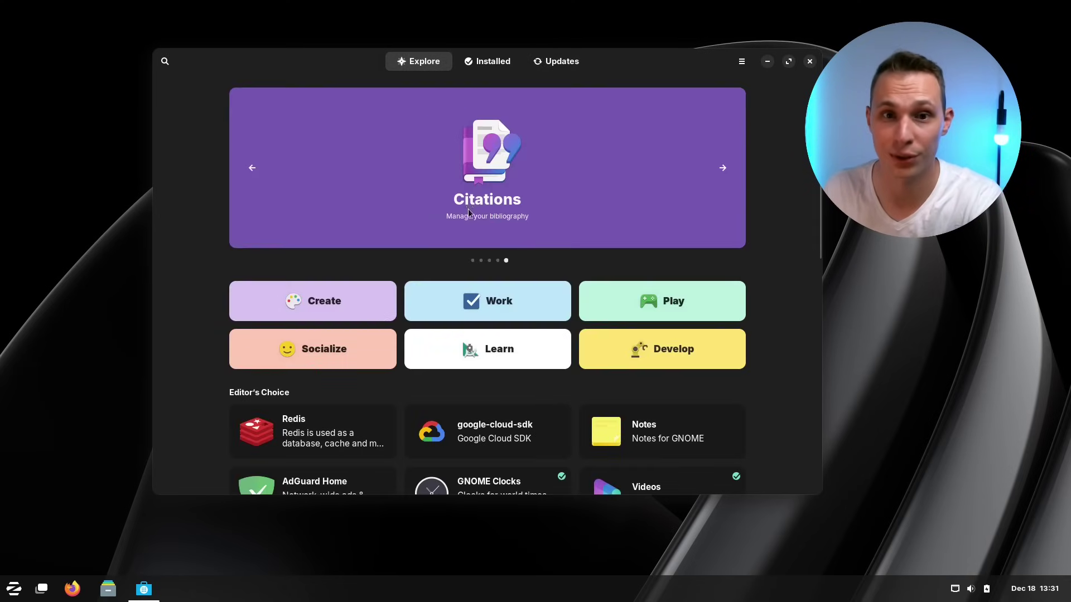
{"action": "scroll", "coordinate": [471, 218], "scroll_direction": "down", "scroll_amount": 10}
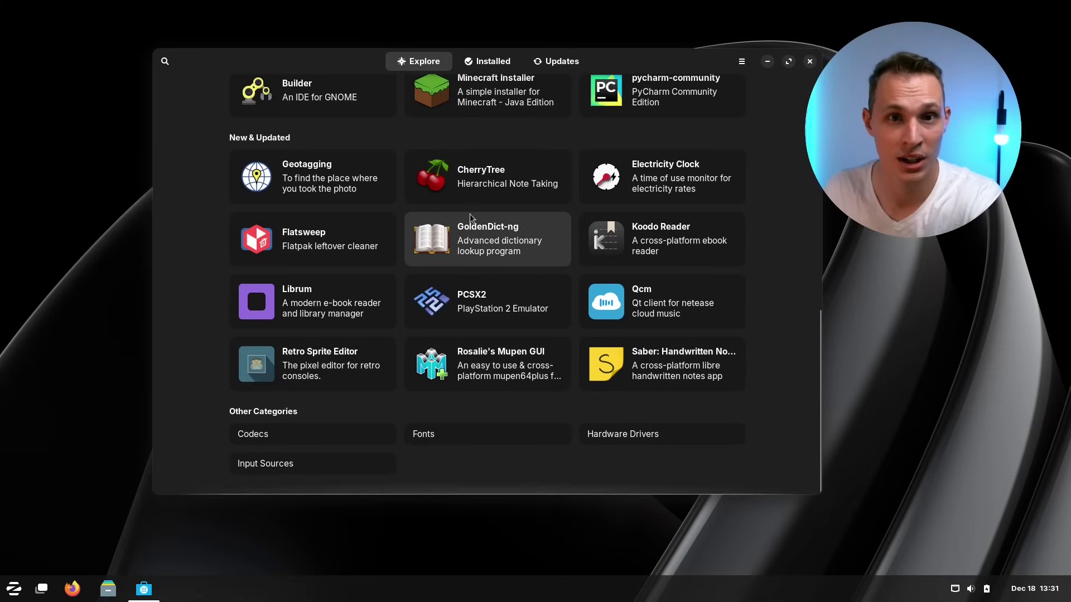
{"action": "scroll", "coordinate": [471, 218], "scroll_direction": "up", "scroll_amount": 10}
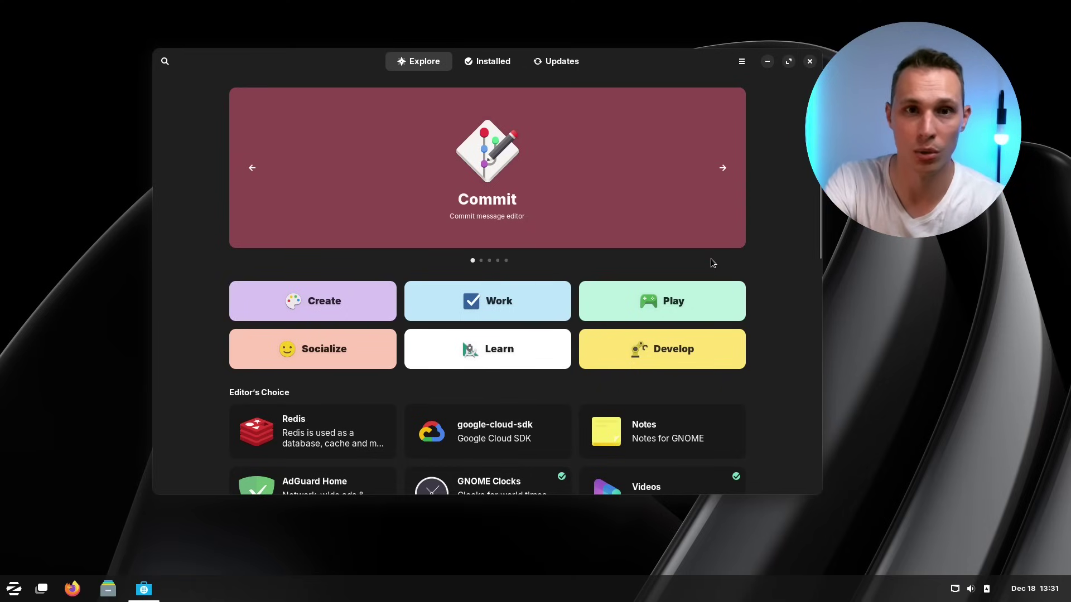
- Switch to the Linux Mint workspace and view its application menu
{"action": "key", "text": "ctrl+alt+Right"}
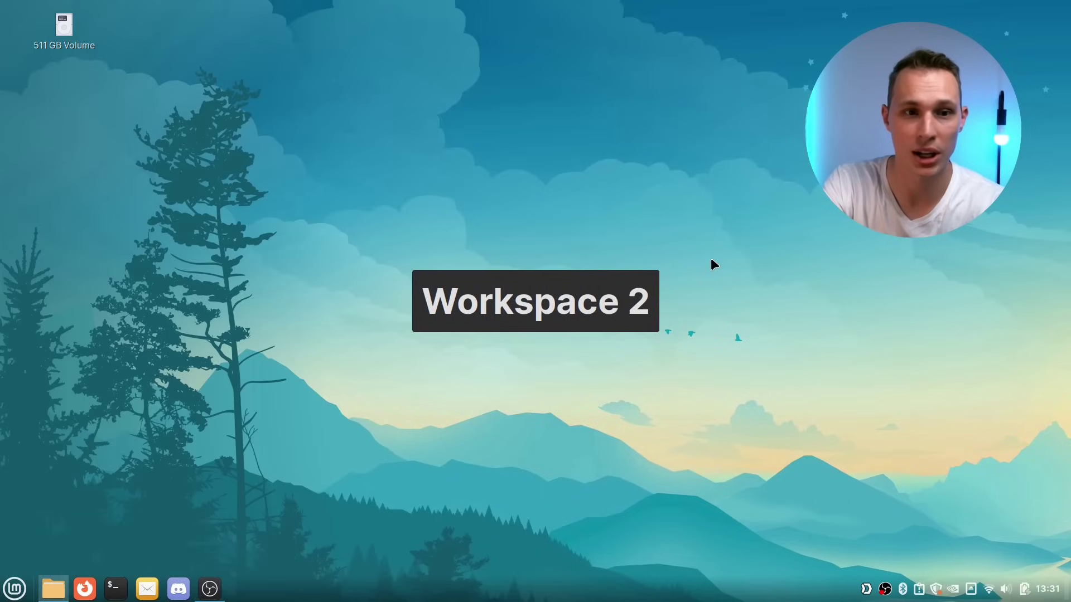
{"action": "left_click", "coordinate": [15, 588]}
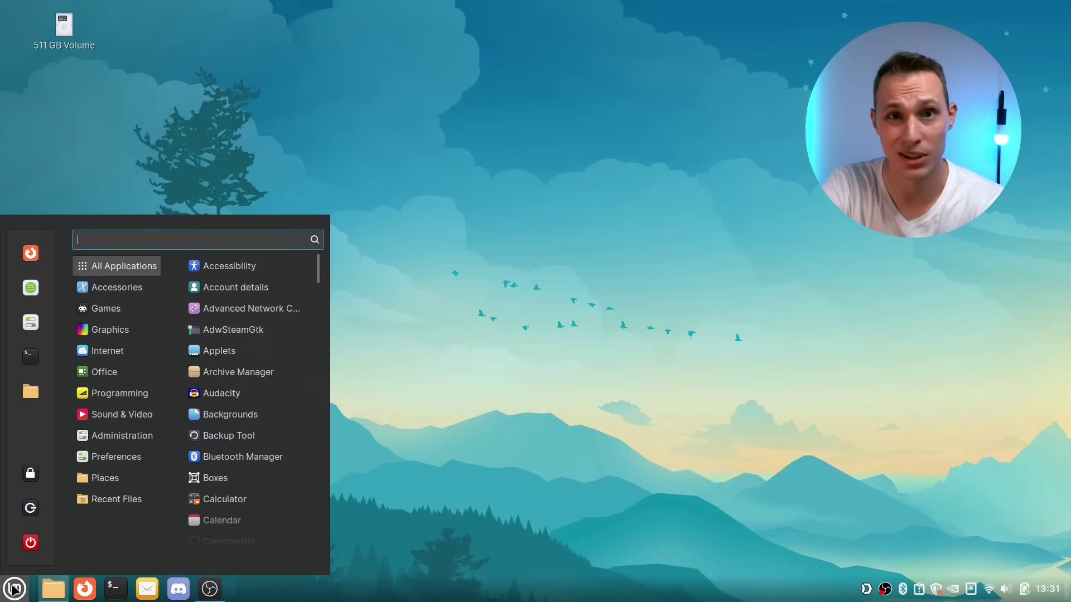
{"action": "left_click", "coordinate": [29, 324]}
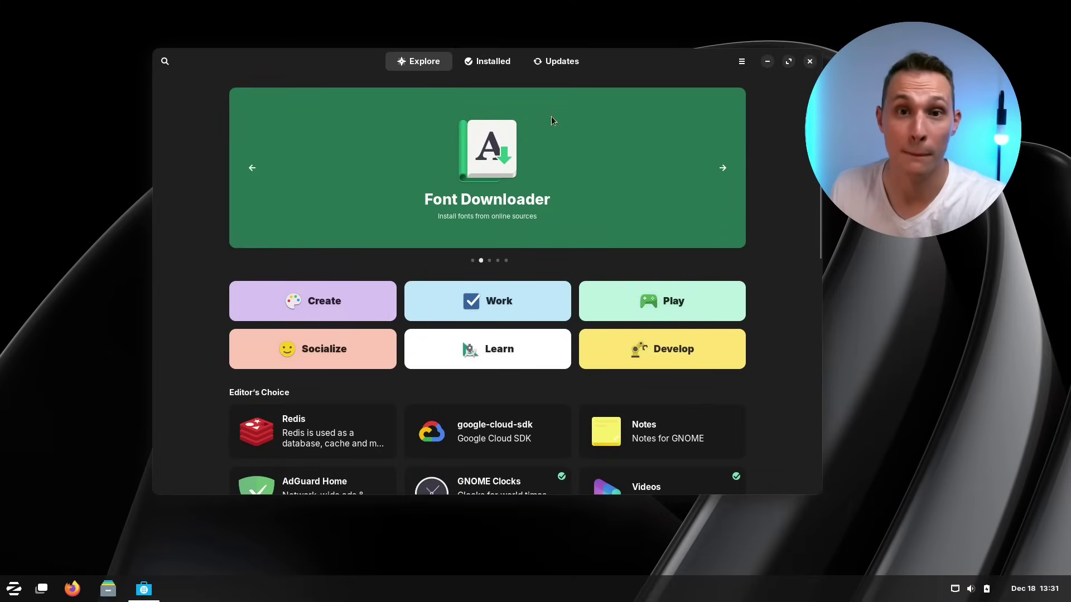
- Minimize the Software window, and open the Downloads folder in a file manager window moved toward the screen's centre
{"action": "left_click_drag", "start_coordinate": [601, 66], "coordinate": [615, 66]}
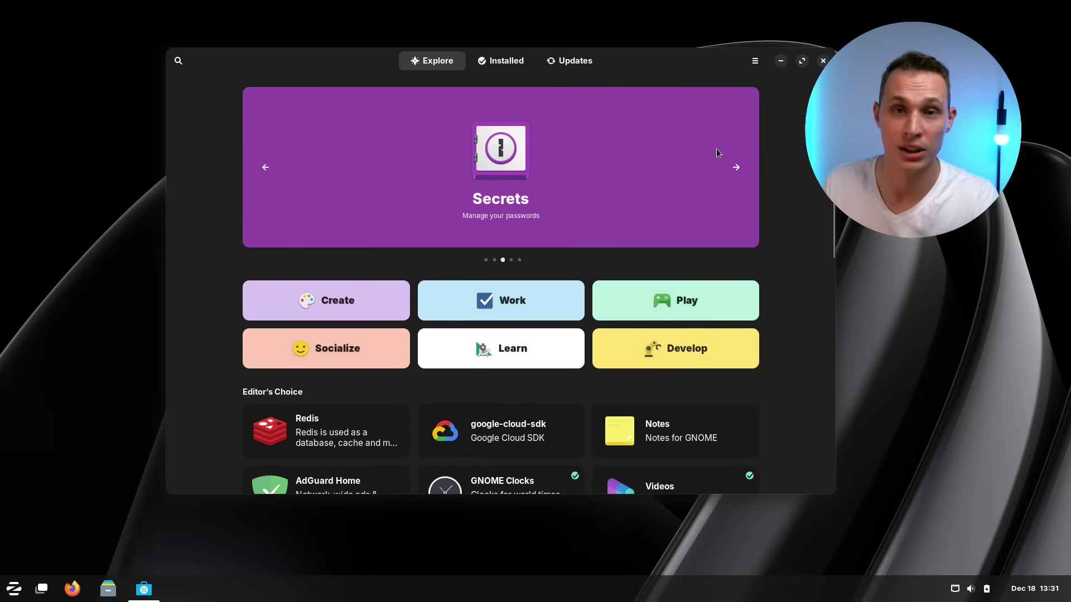
{"action": "left_click", "coordinate": [780, 60]}
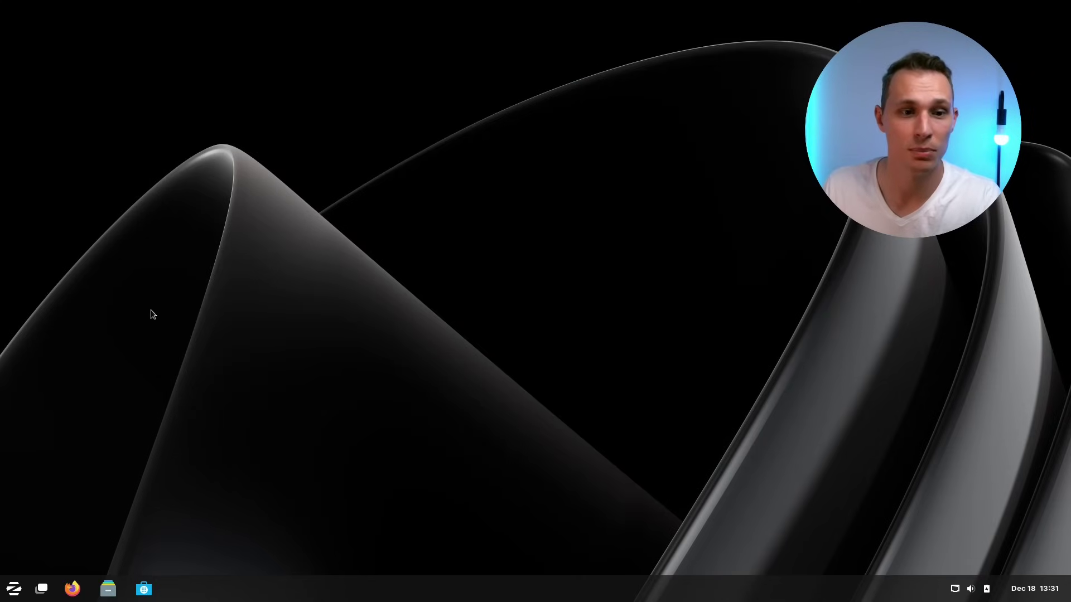
{"action": "left_click", "coordinate": [108, 589]}
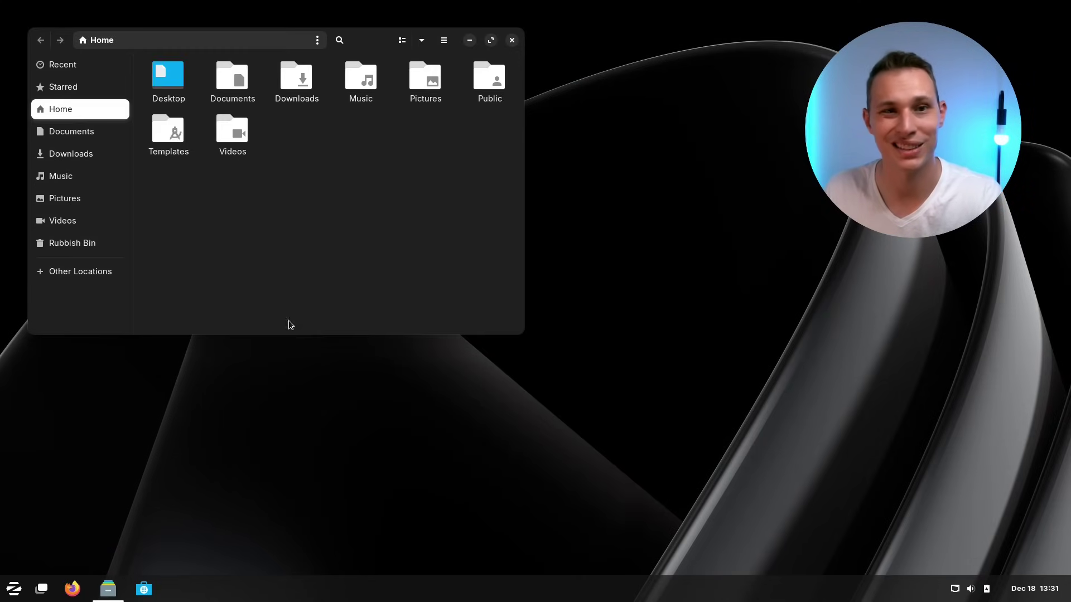
{"action": "left_click_drag", "start_coordinate": [379, 49], "coordinate": [678, 150]}
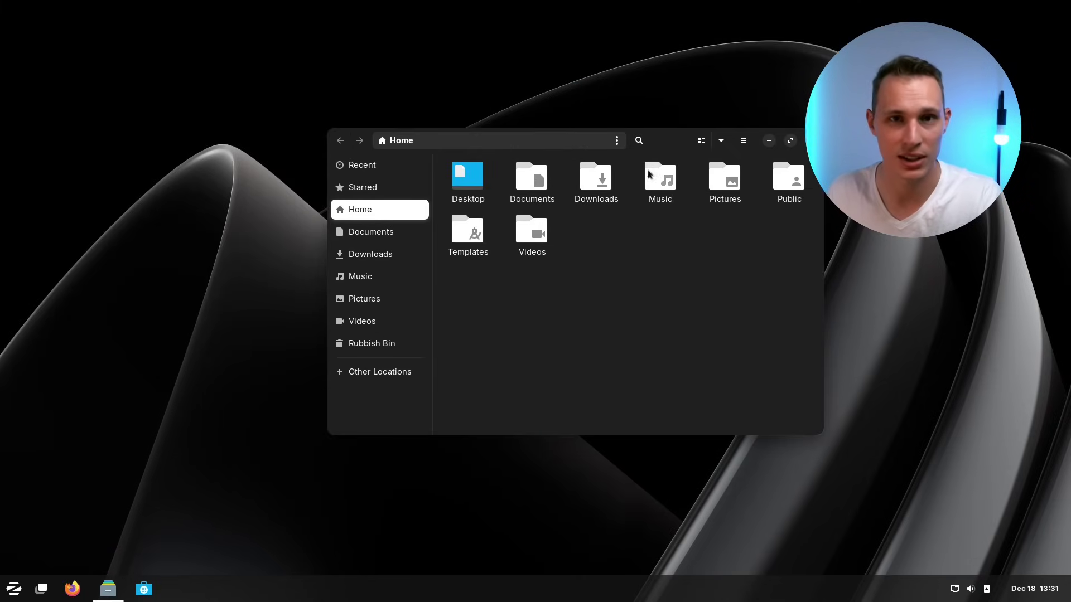
{"action": "double_click", "coordinate": [593, 189]}
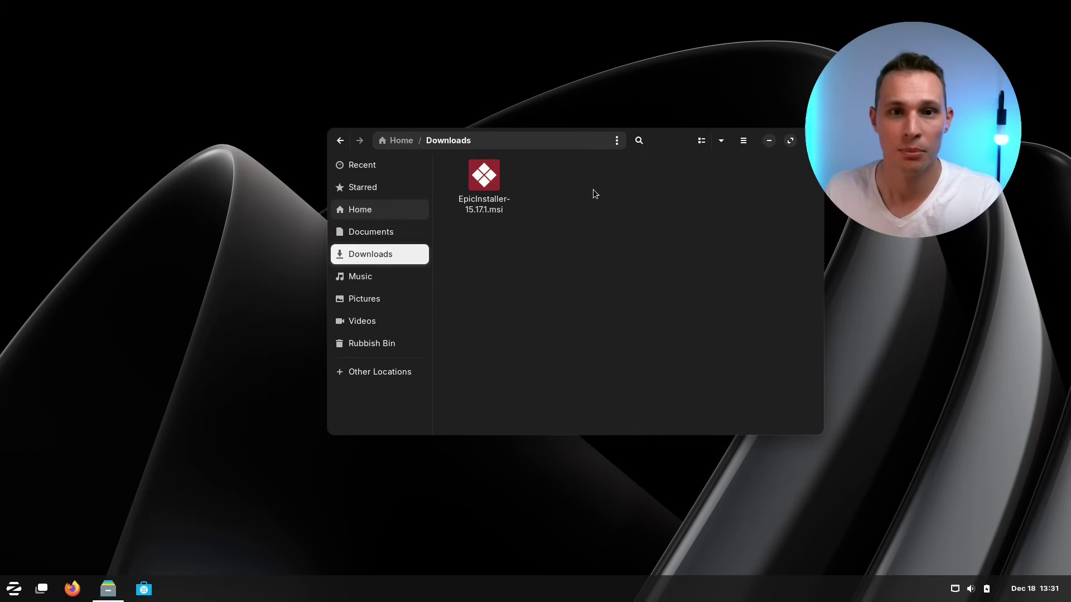
- Open EpicInstaller-15.17.1.msi, move its dialog over the file manager window, and choose to install Heroic Games Launcher instead
{"action": "double_click", "coordinate": [487, 210]}
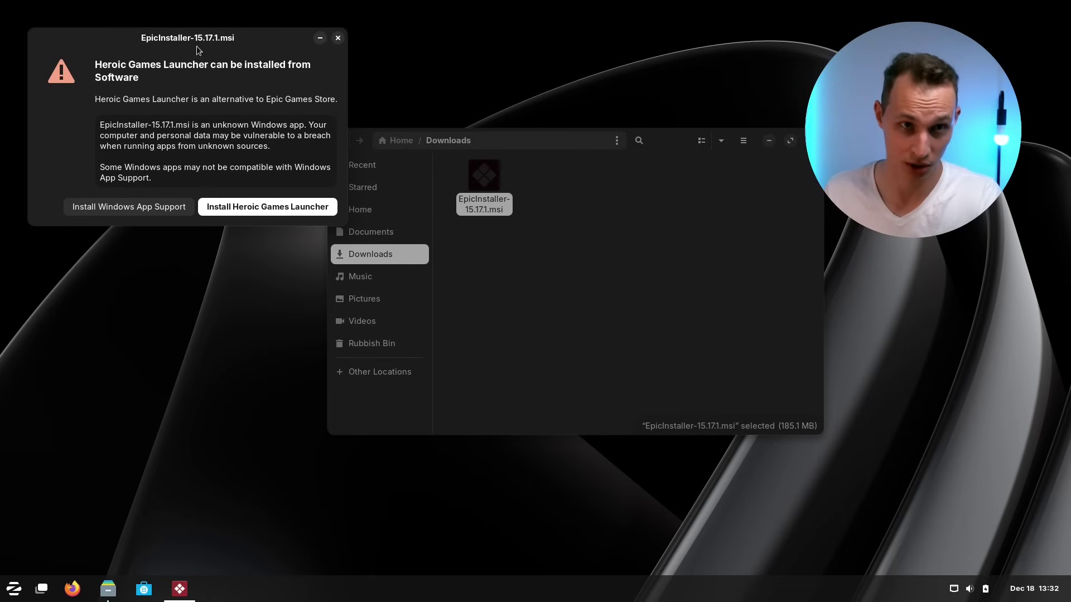
{"action": "left_click_drag", "start_coordinate": [196, 38], "coordinate": [517, 122]}
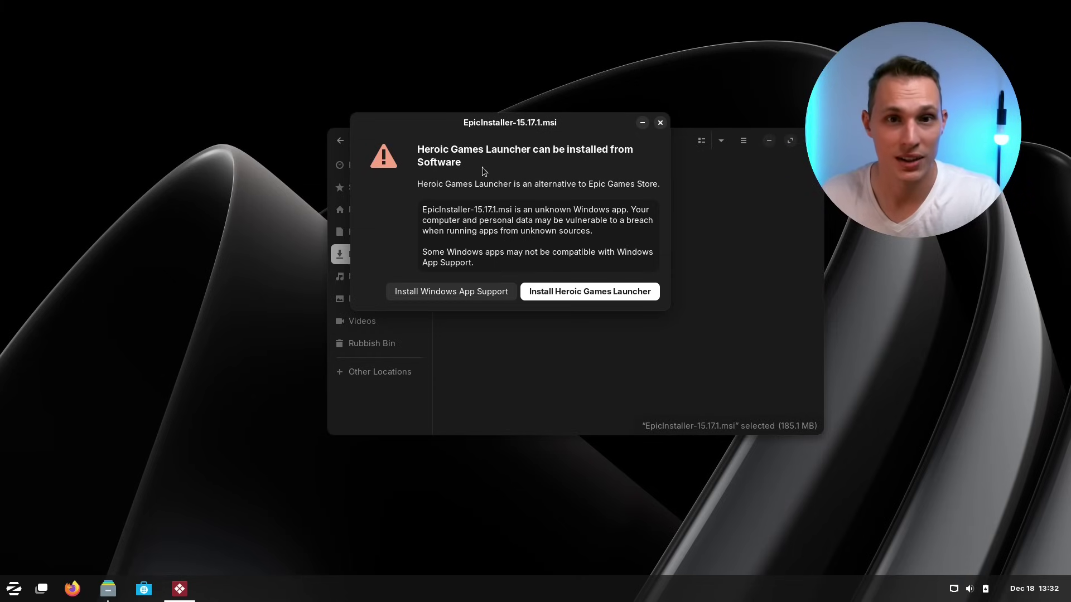
{"action": "left_click_drag", "start_coordinate": [475, 120], "coordinate": [454, 207]}
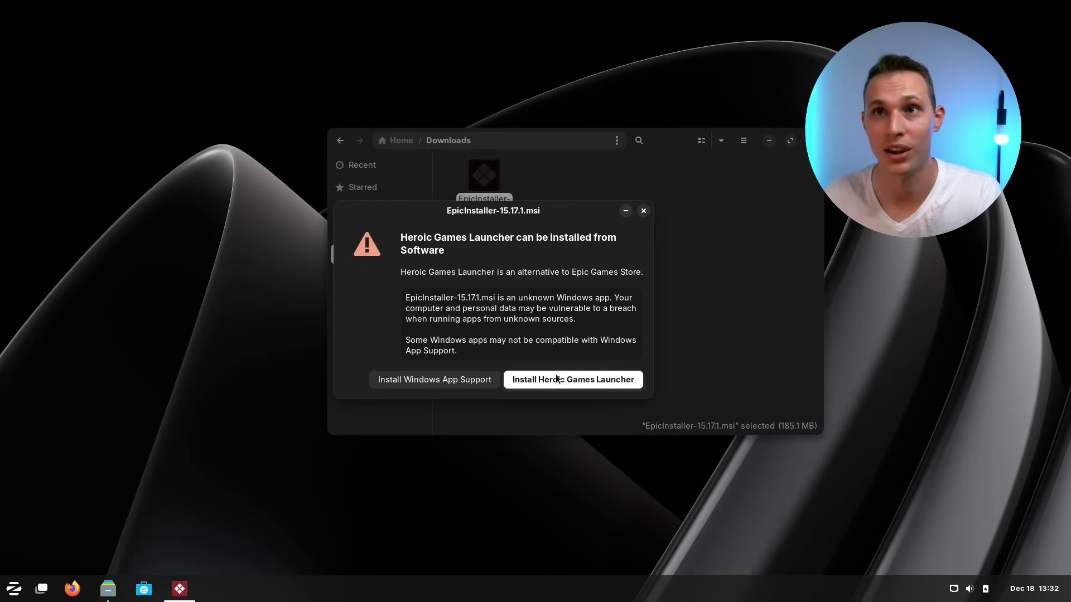
{"action": "left_click", "coordinate": [558, 379]}
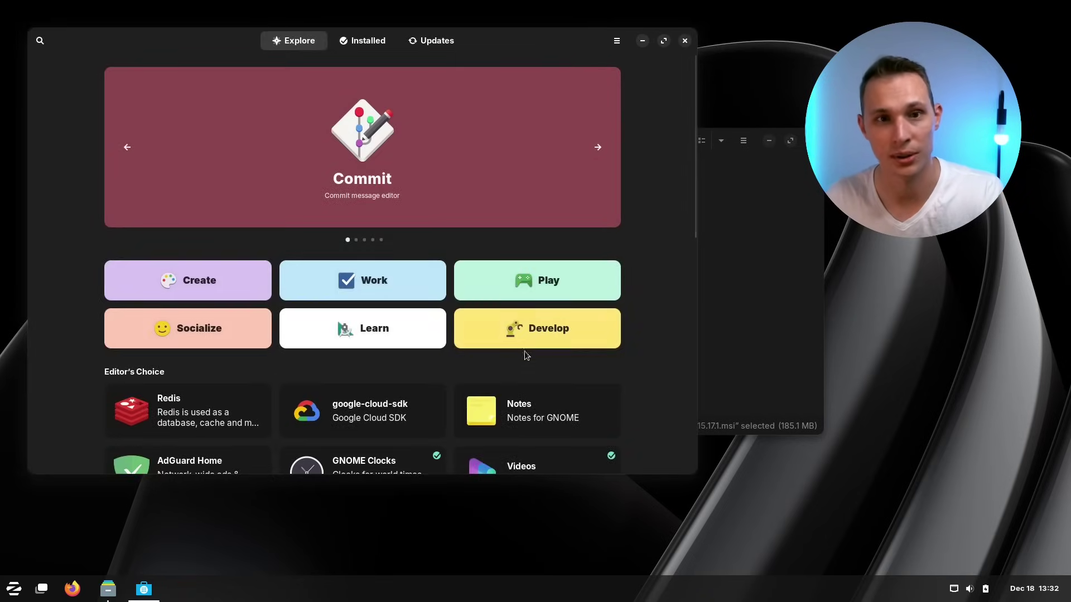
- Look through the Heroic Games Launcher page in the repositioned Software window, and close the Software and file manager windows
{"action": "left_click_drag", "start_coordinate": [367, 49], "coordinate": [454, 75]}
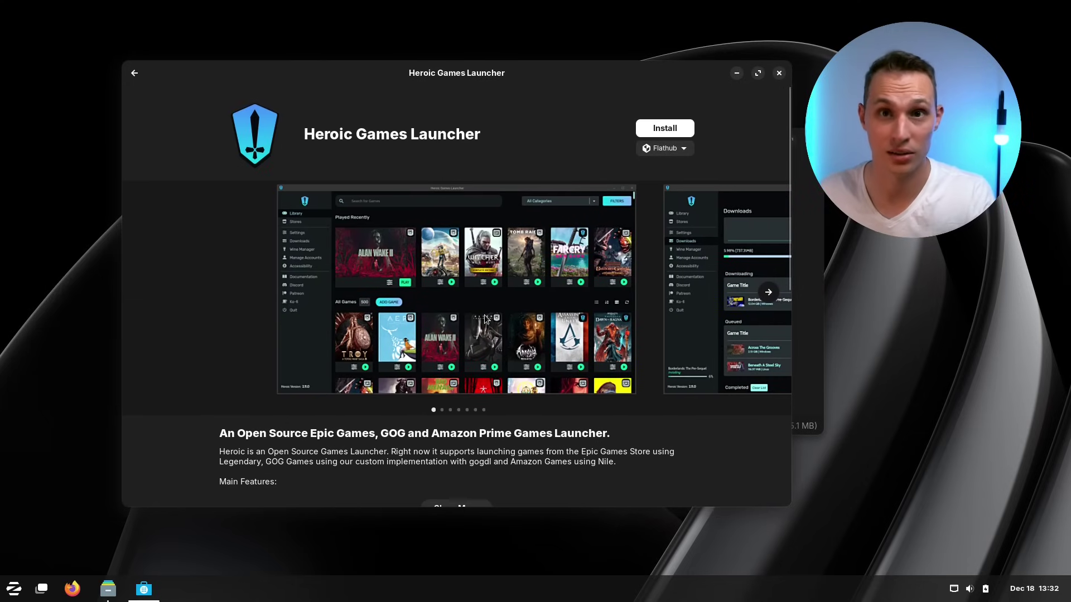
{"action": "scroll", "coordinate": [484, 318], "scroll_direction": "down", "scroll_amount": 3}
{"action": "scroll", "coordinate": [484, 316], "scroll_direction": "down", "scroll_amount": 5}
{"action": "scroll", "coordinate": [484, 316], "scroll_direction": "up", "scroll_amount": 7}
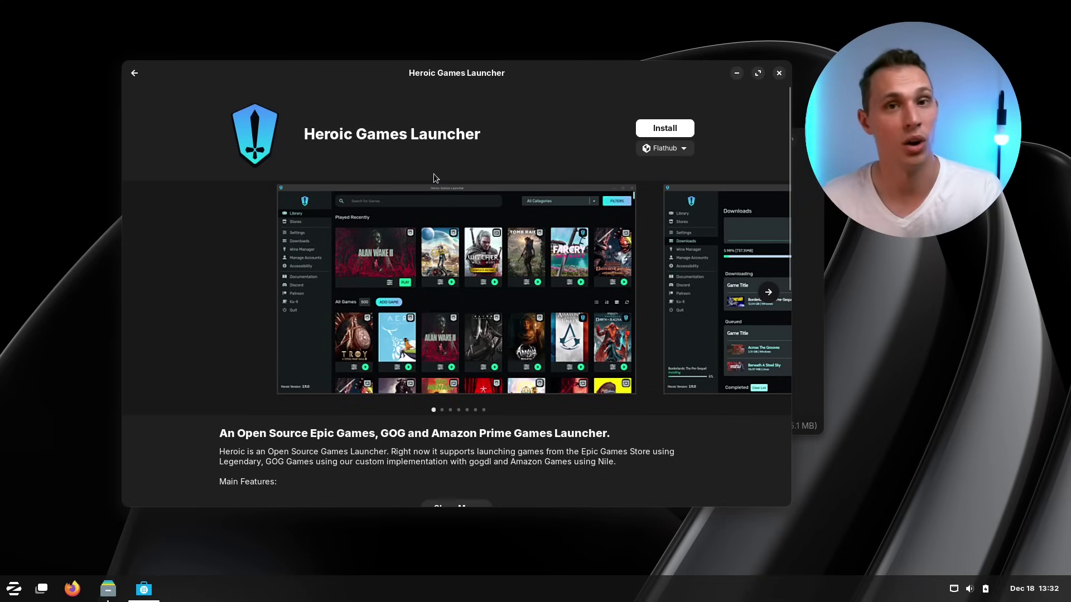
{"action": "scroll", "coordinate": [471, 232], "scroll_direction": "down", "scroll_amount": 2}
{"action": "scroll", "coordinate": [470, 230], "scroll_direction": "up", "scroll_amount": 2}
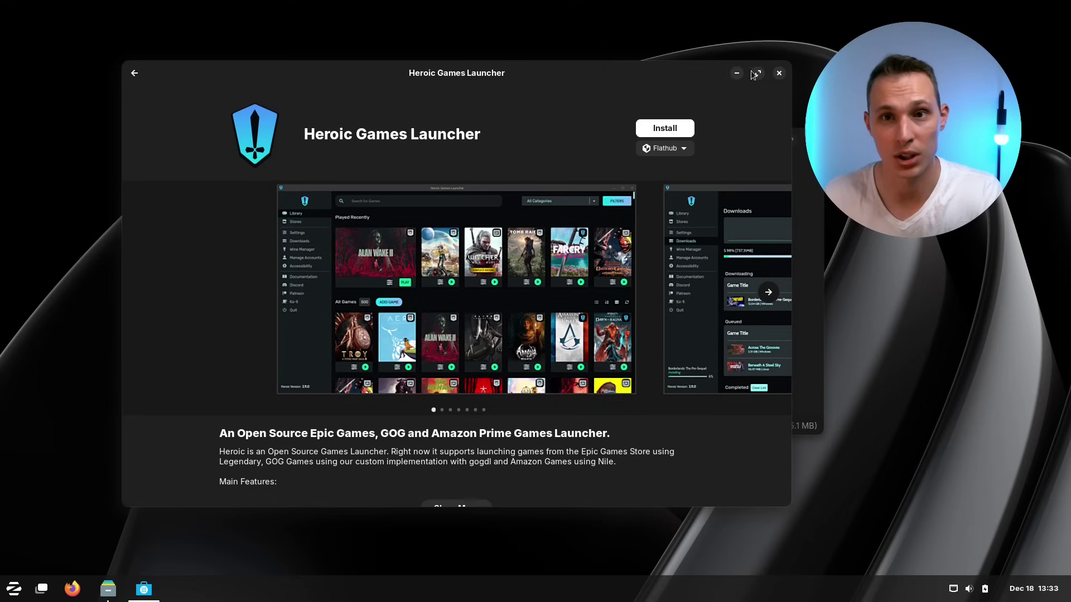
{"action": "left_click", "coordinate": [783, 74]}
{"action": "left_click", "coordinate": [812, 141]}
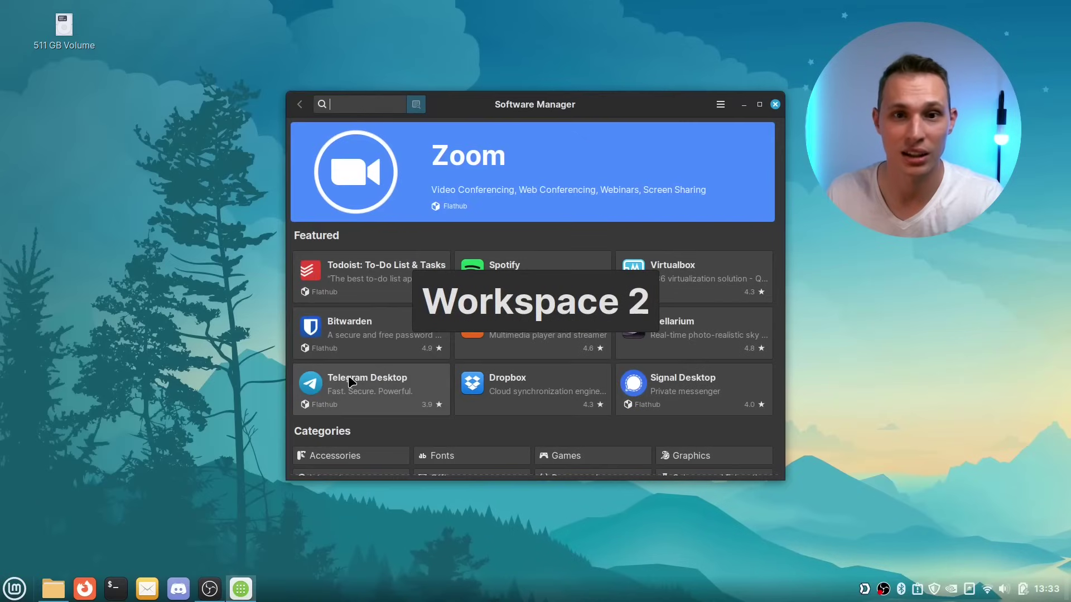
- Browse the featured apps and categories in Linux Mint's Software Manager, read the Bitwarden page, and close the Software Manager
{"action": "scroll", "coordinate": [545, 363], "scroll_direction": "down", "scroll_amount": 10}
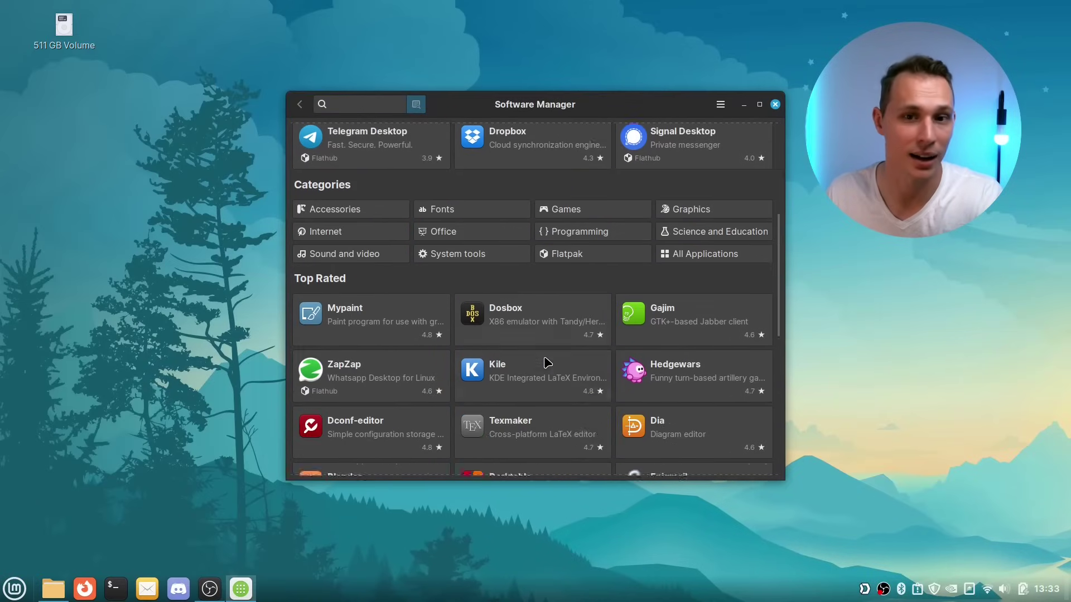
{"action": "scroll", "coordinate": [546, 364], "scroll_direction": "up", "scroll_amount": 10}
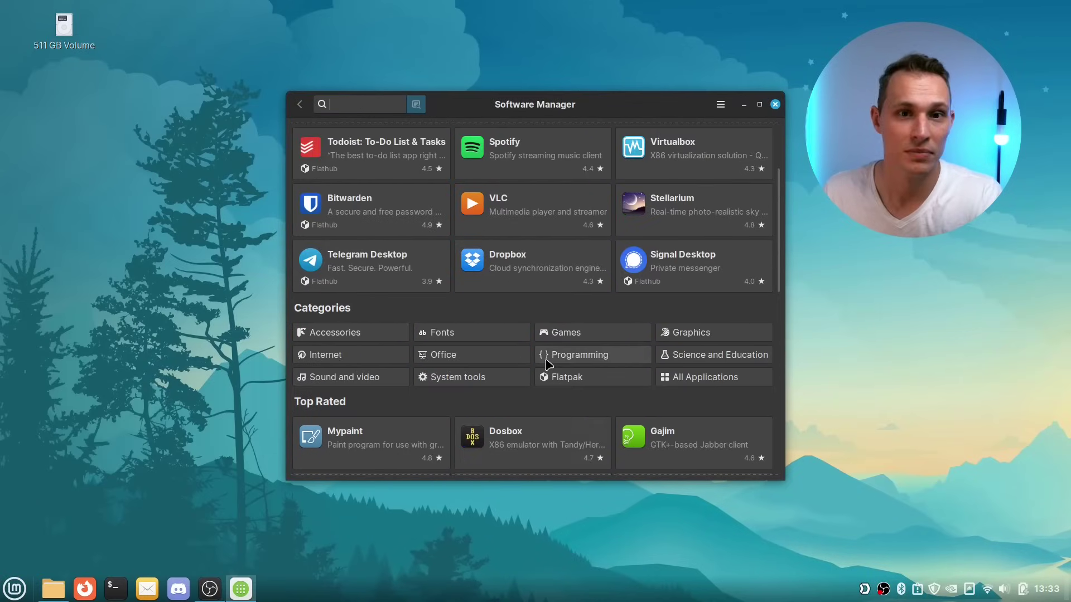
{"action": "left_click", "coordinate": [411, 346]}
{"action": "scroll", "coordinate": [510, 356], "scroll_direction": "down", "scroll_amount": 5}
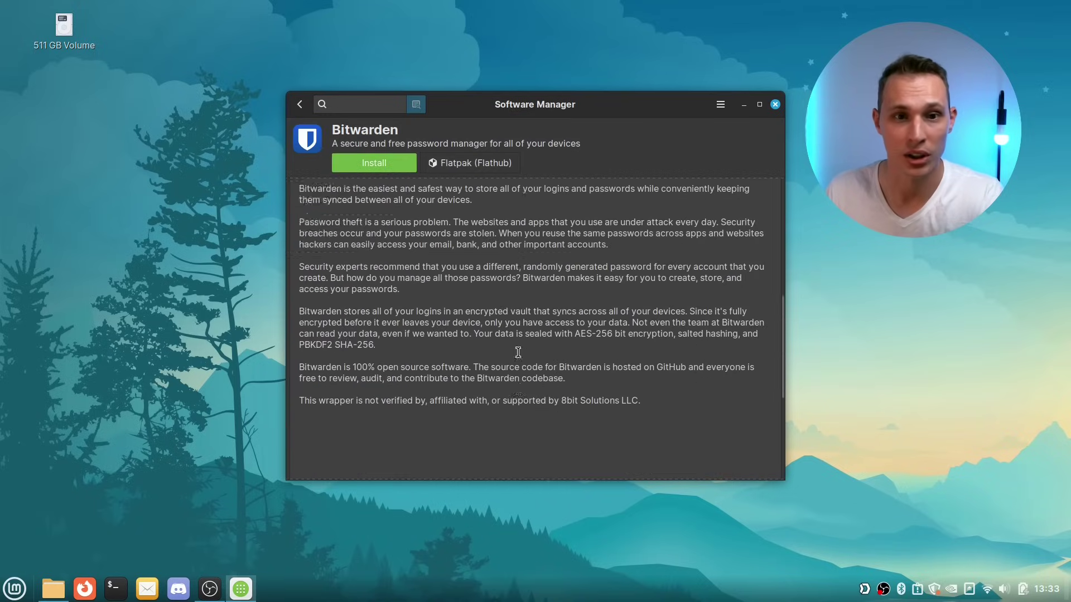
{"action": "scroll", "coordinate": [509, 356], "scroll_direction": "up", "scroll_amount": 5}
{"action": "left_click", "coordinate": [775, 104]}
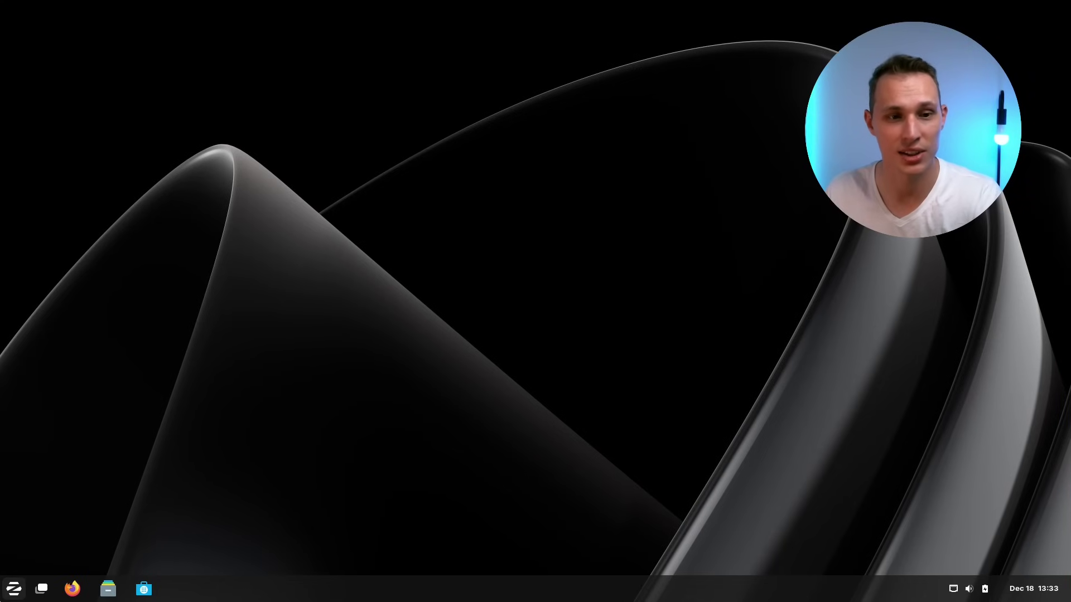
- Open Settings from the Zorin menu and look through the account providers under Online Accounts
{"action": "left_click", "coordinate": [4, 594]}
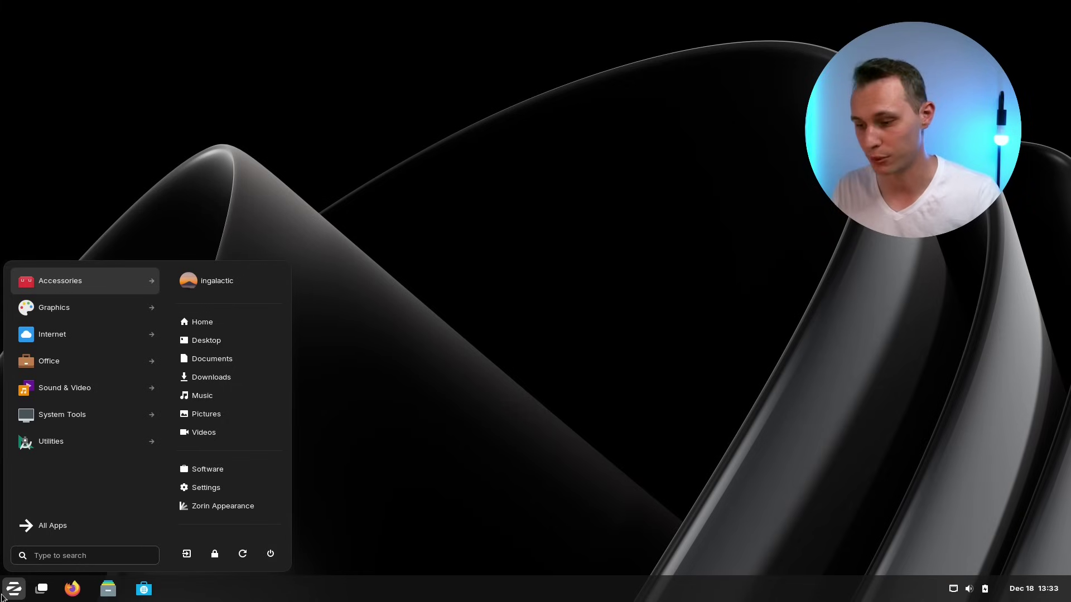
{"action": "left_click", "coordinate": [3, 595]}
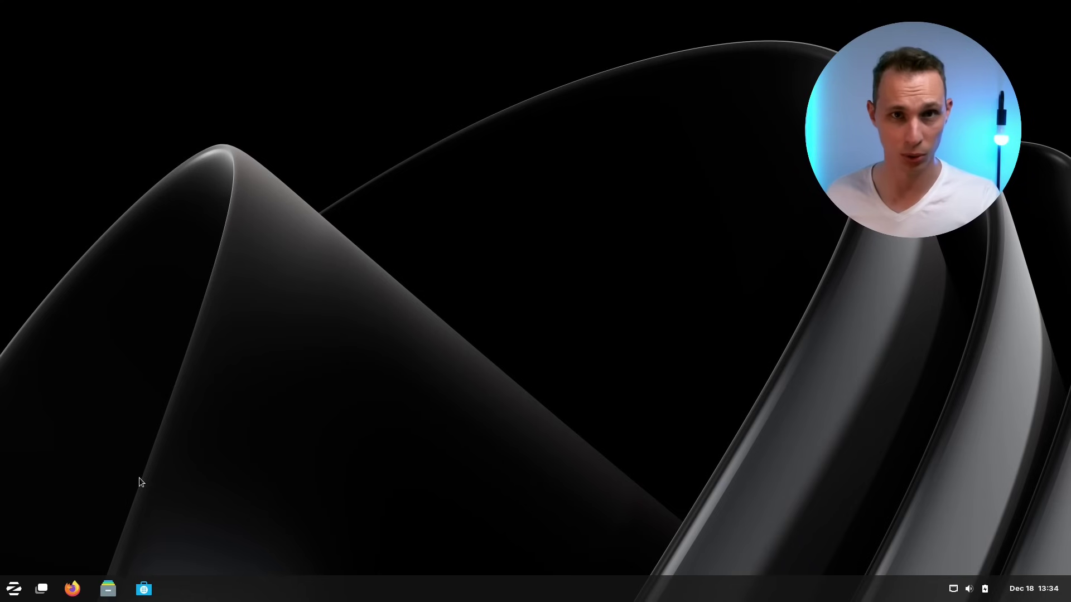
{"action": "left_click", "coordinate": [14, 589]}
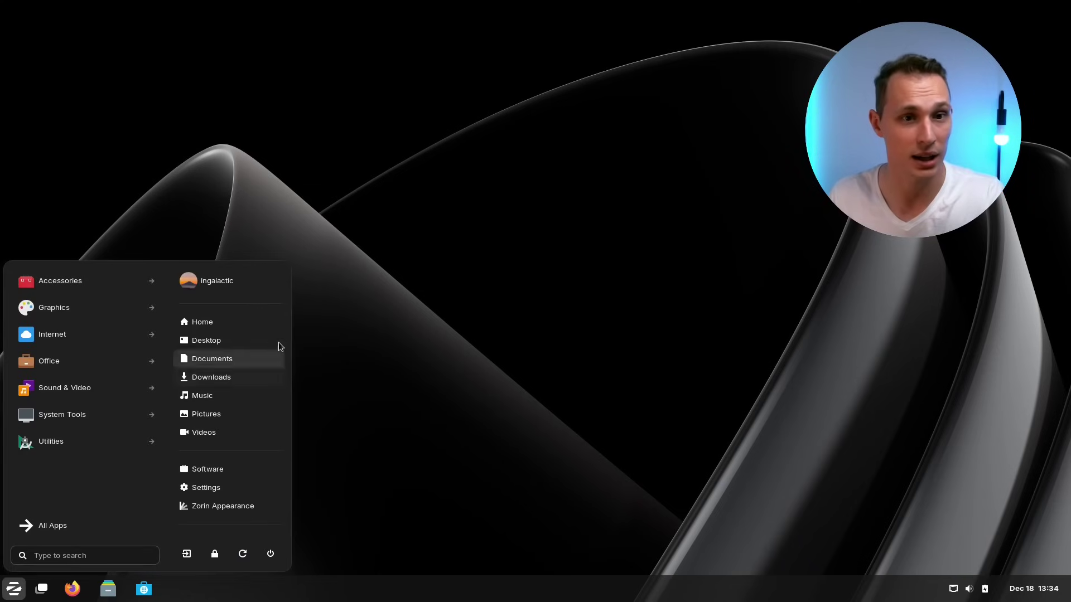
{"action": "left_click", "coordinate": [228, 489]}
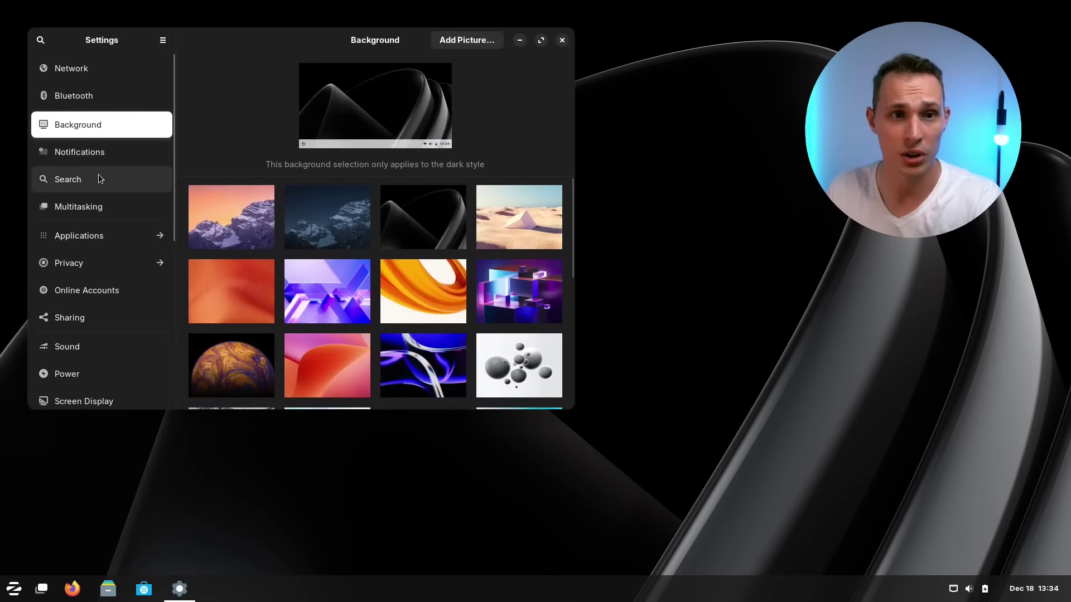
{"action": "left_click", "coordinate": [89, 290]}
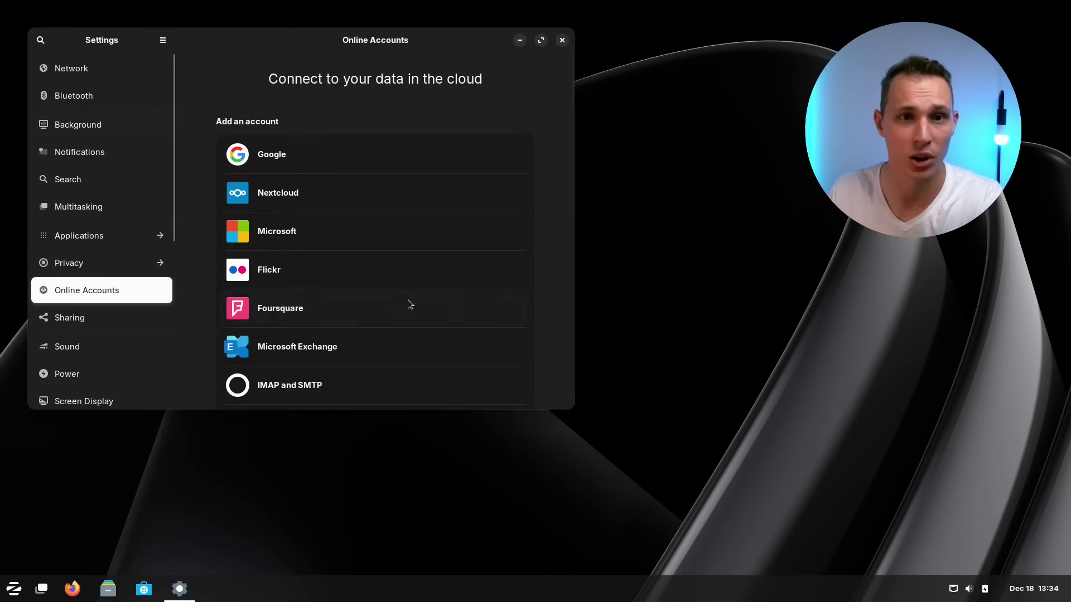
{"action": "scroll", "coordinate": [346, 223], "scroll_direction": "down", "scroll_amount": 2}
{"action": "scroll", "coordinate": [335, 179], "scroll_direction": "up", "scroll_amount": 2}
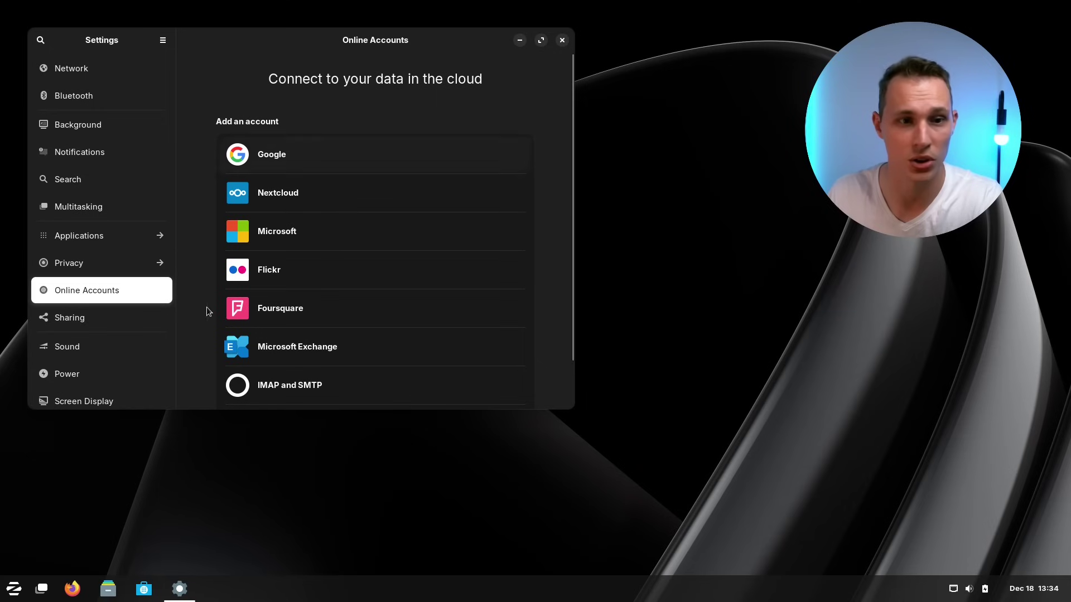
- Search the Zorin menu for "ev" to find the Evolution app
{"action": "left_click", "coordinate": [14, 588]}
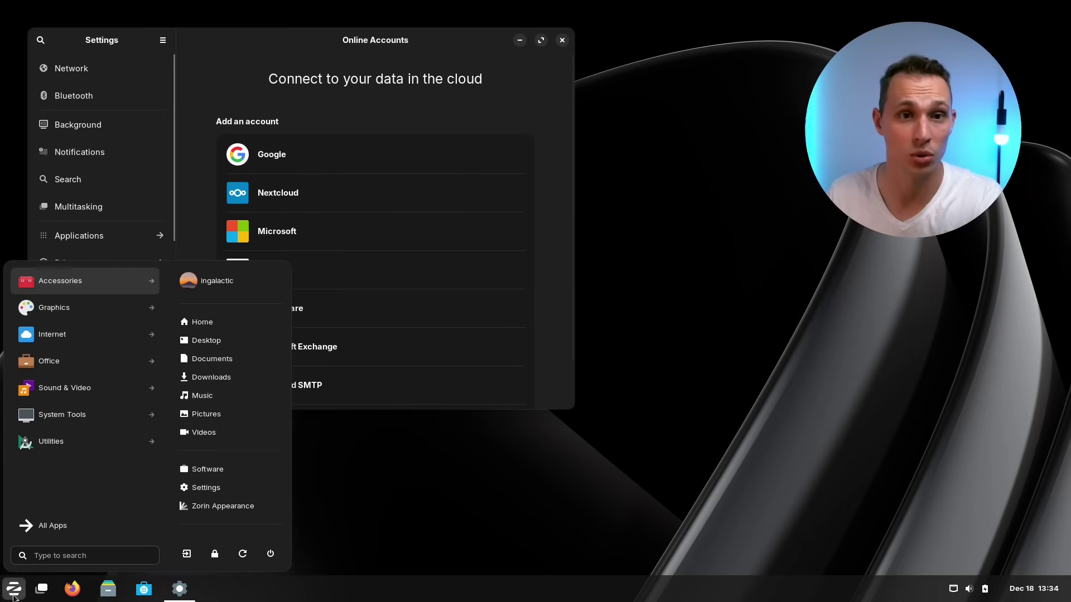
{"action": "left_click", "coordinate": [170, 259]}
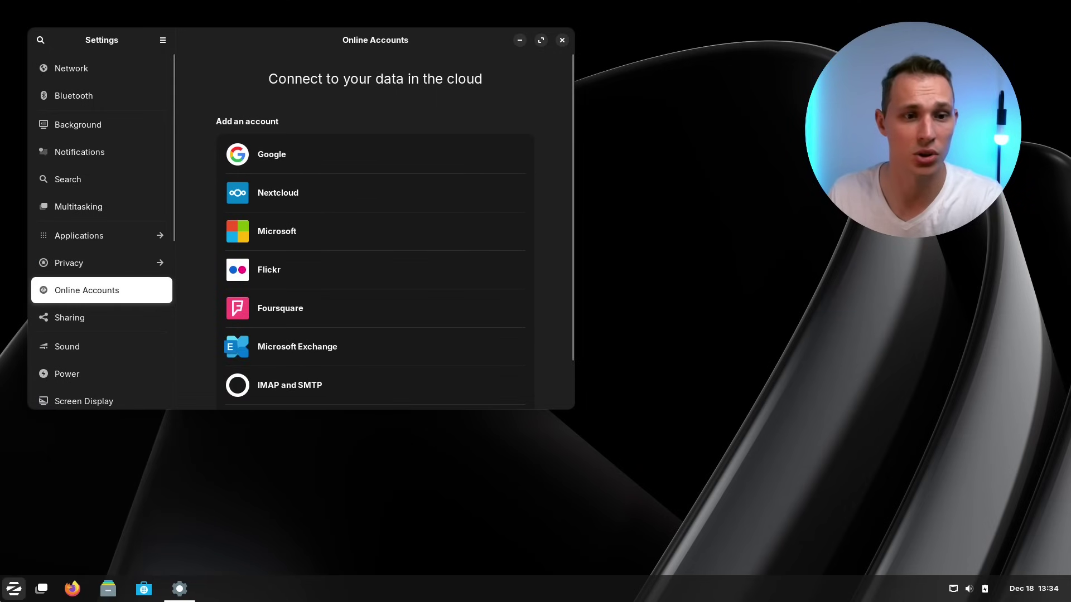
{"action": "left_click", "coordinate": [13, 588]}
{"action": "type", "text": "ev"}
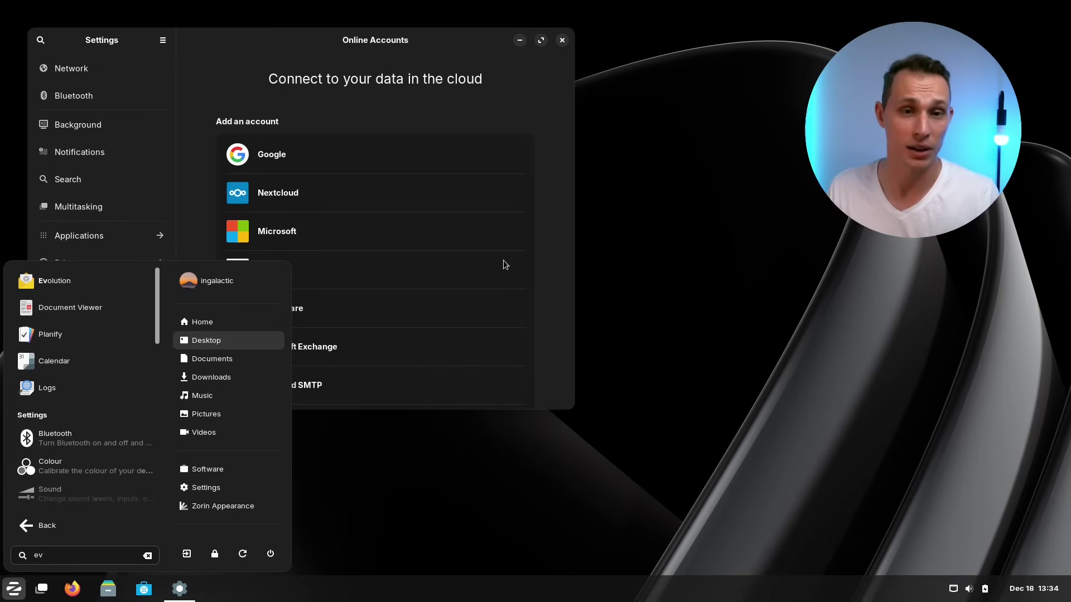
- Search the Zorin menu for "zo" to view the Zorin Connect entry, and close the menu and the Settings window
{"action": "type", "text": "zori"}
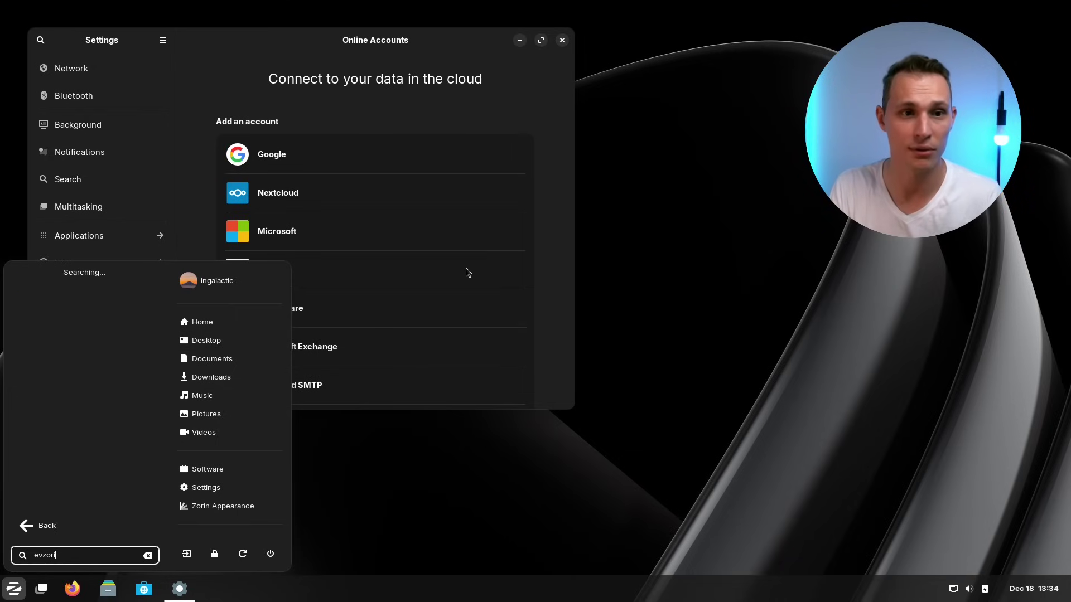
{"action": "key", "text": "ctrl+a"}
{"action": "type", "text": "zo"}
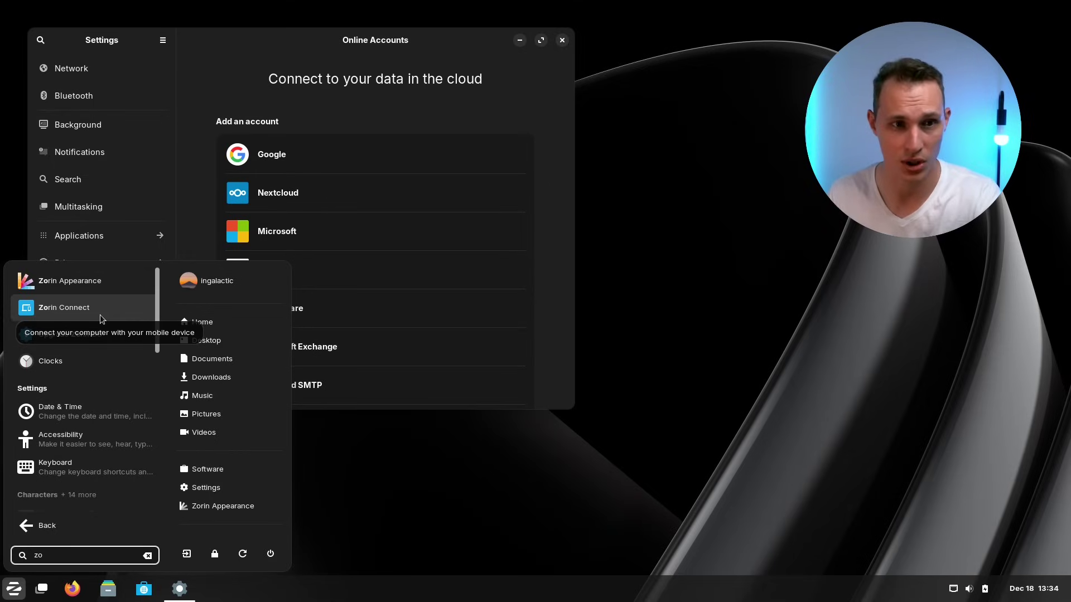
{"action": "left_click", "coordinate": [406, 53]}
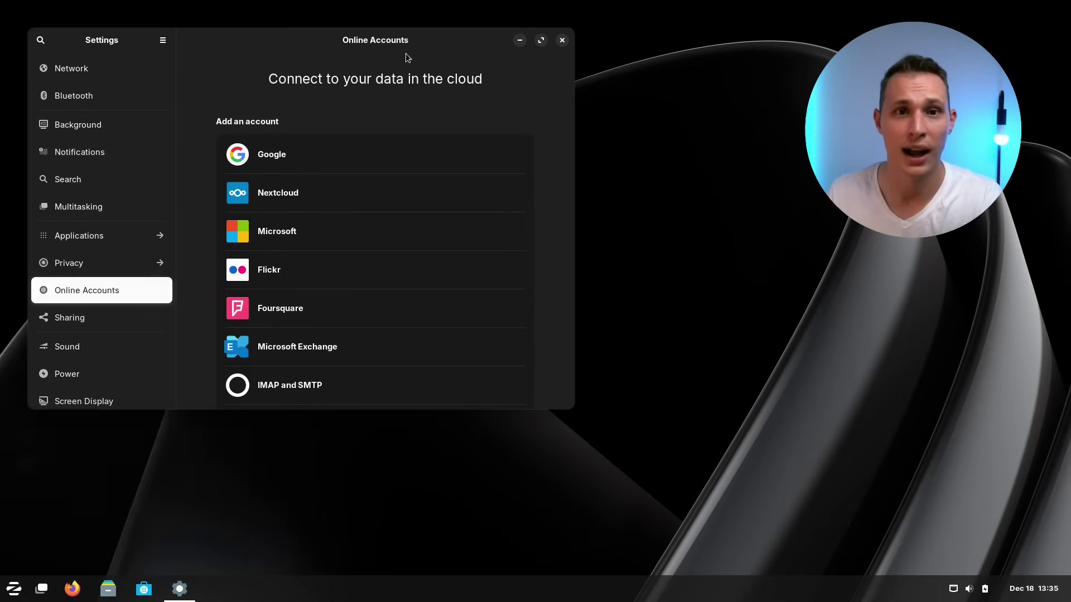
{"action": "left_click", "coordinate": [562, 40]}
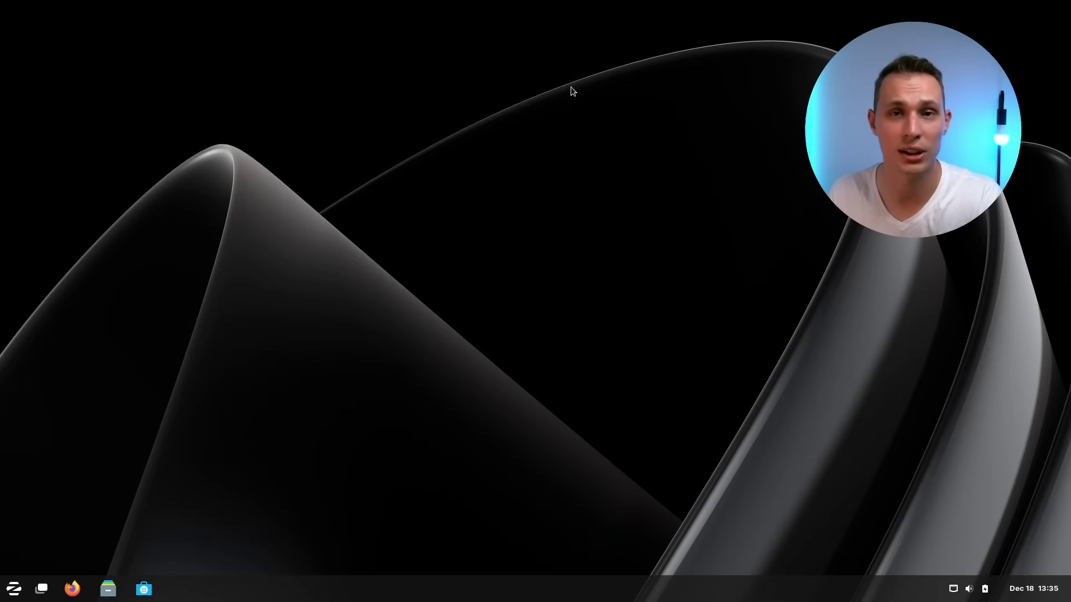